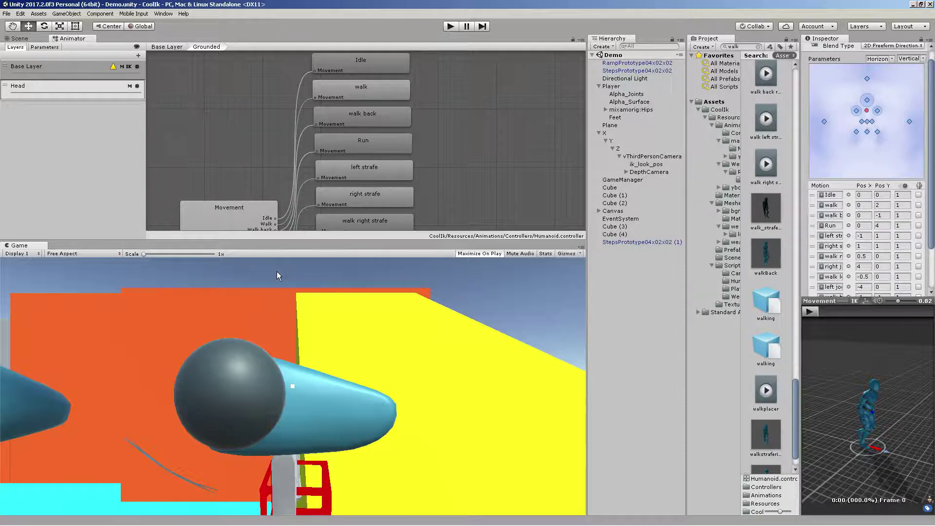
Step: Switch to the Scene view, frame the stairs and ramp from above, and enter Play mode
click(19, 38)
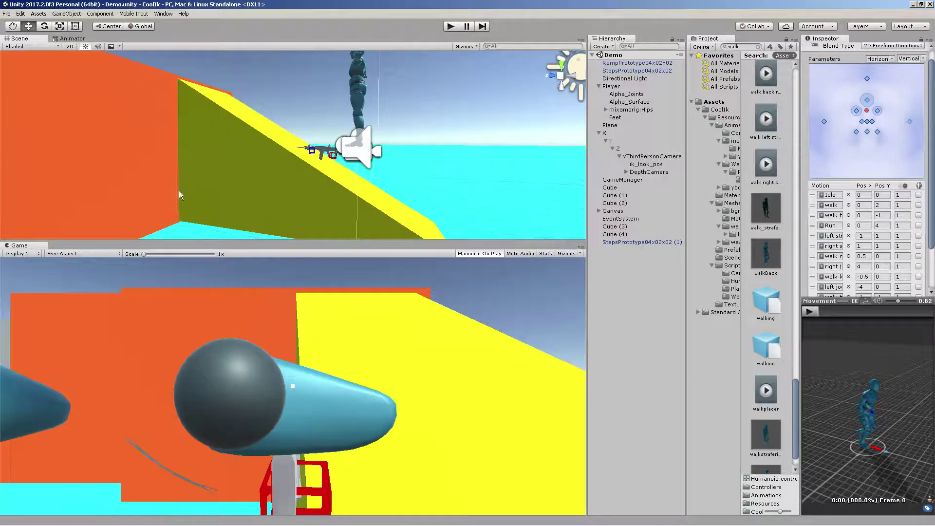
scroll(179, 194, down, 10)
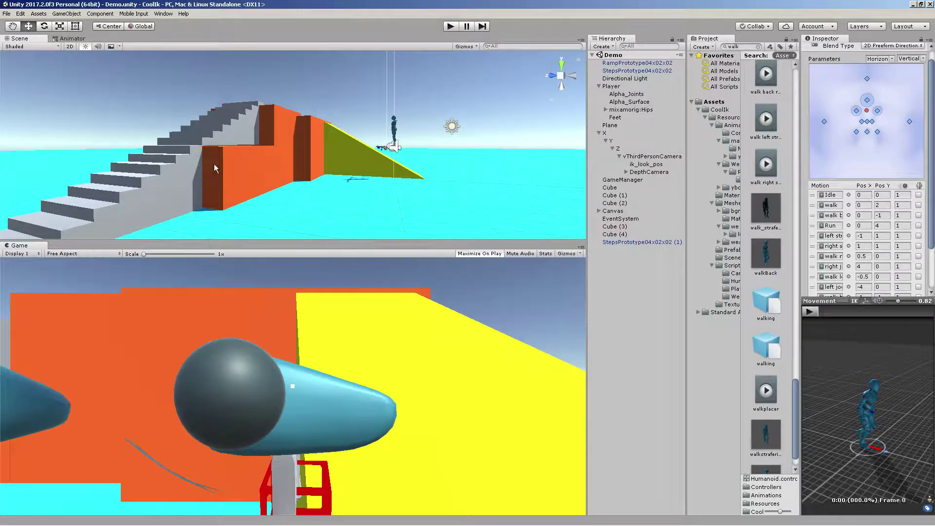
alt+drag(214, 169, 81, 164)
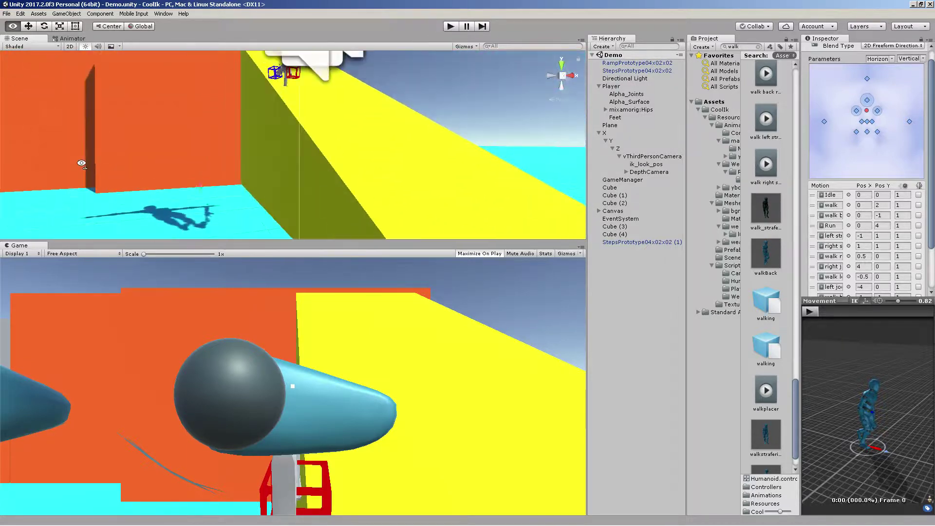
scroll(81, 163, down, 5)
click(453, 27)
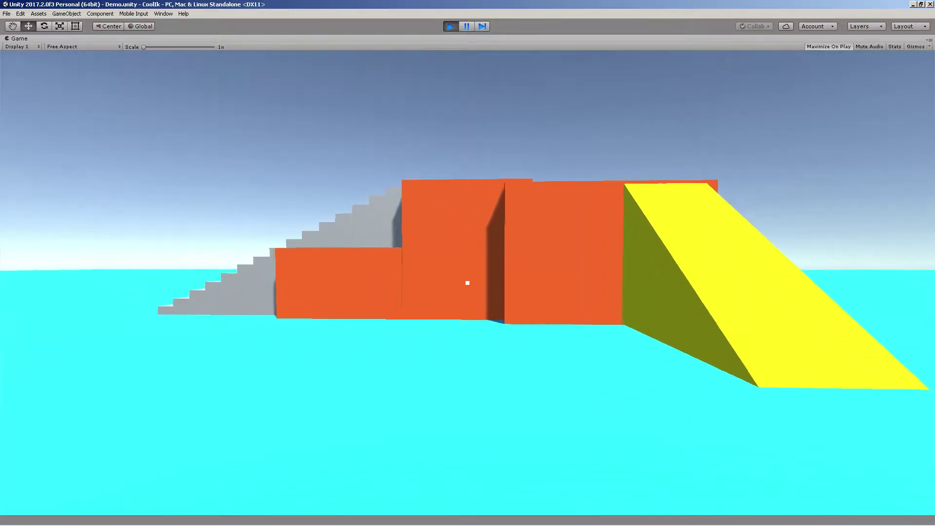
Step: Walk the character forward with W and make it jump with Space
key(w)
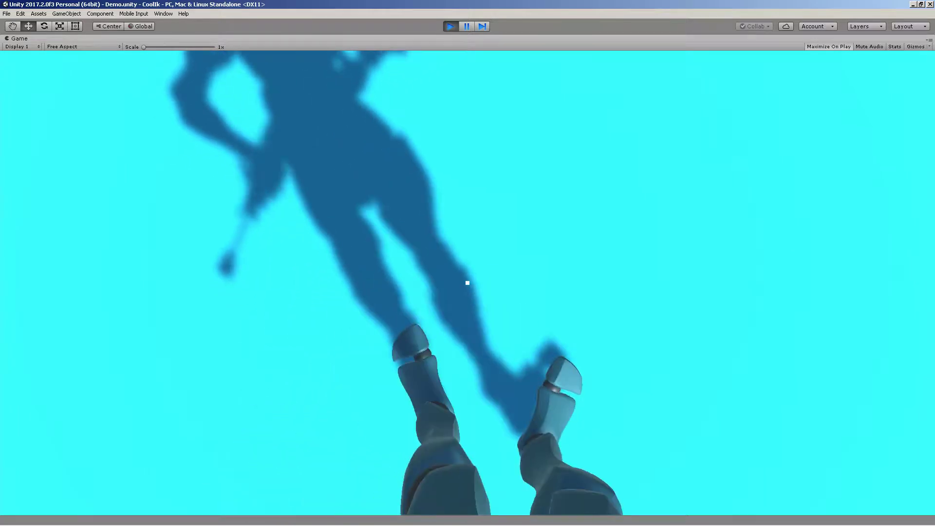
key(space)
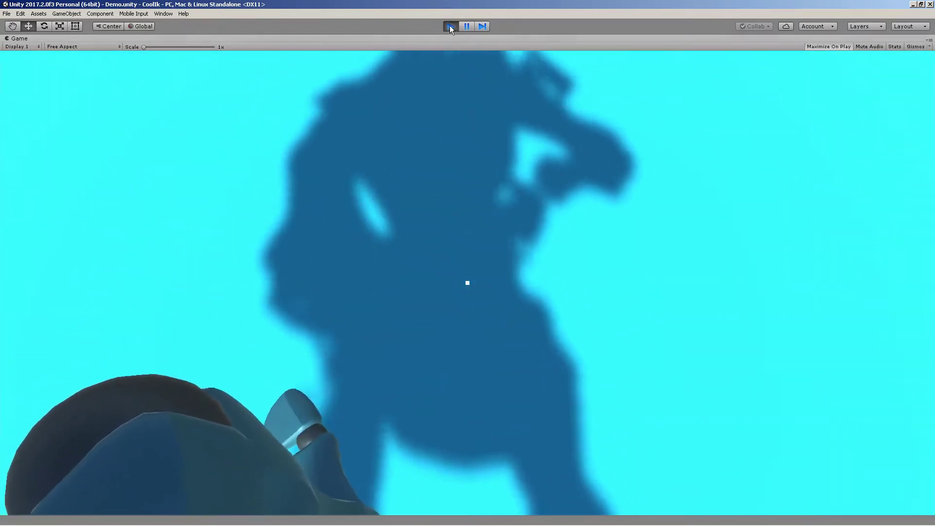
Step: Exit Play mode and orbit the Scene view to show the whole level from above
click(449, 26)
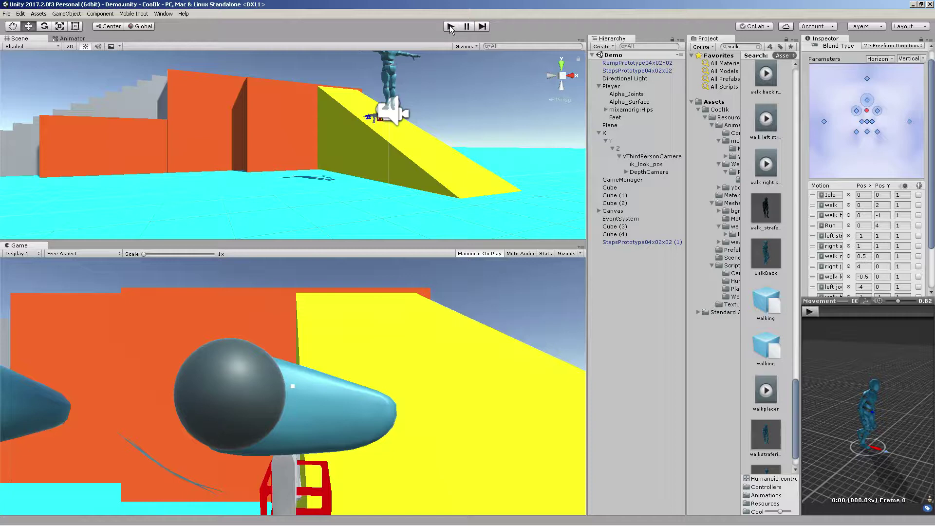
alt+drag(341, 124, 262, 216)
Step: Select the Cube (5) wall and scale its Y down to 0.189, making a thin slab
click(228, 207)
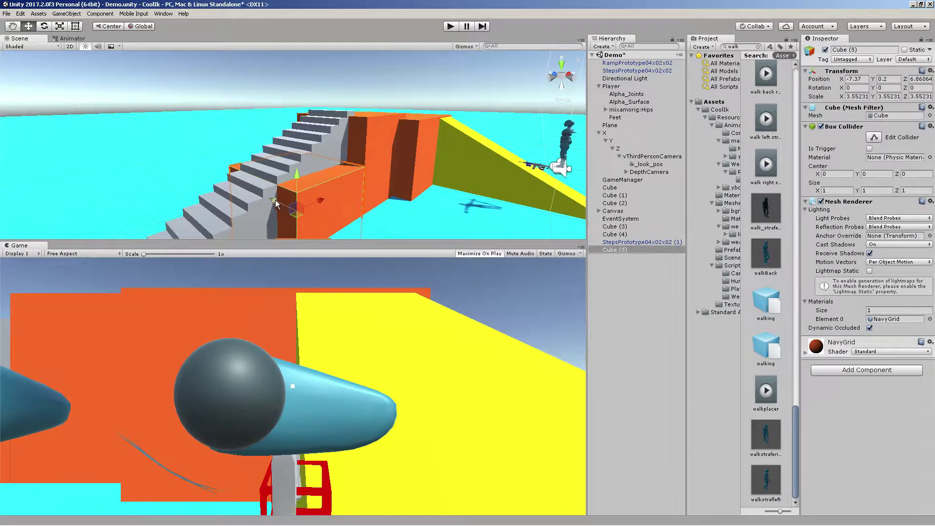
alt+drag(401, 200, 388, 156)
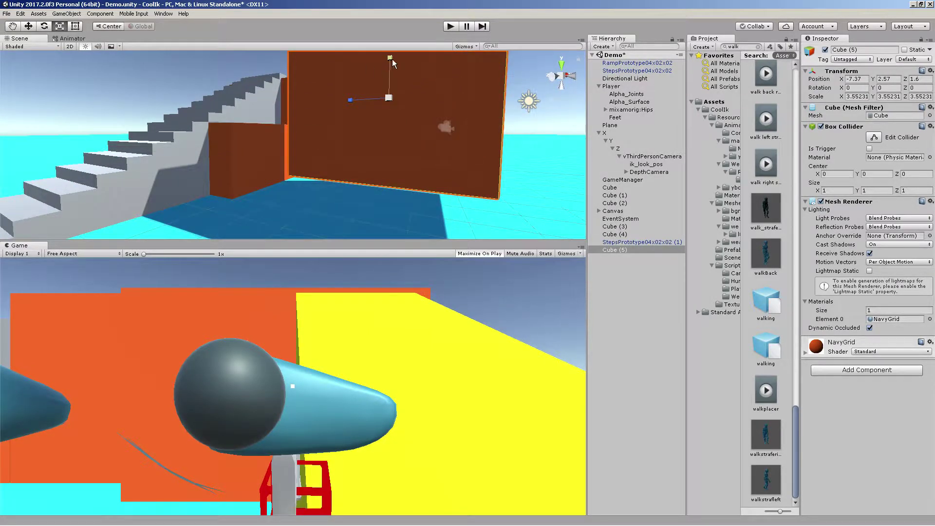
drag(392, 59, 397, 100)
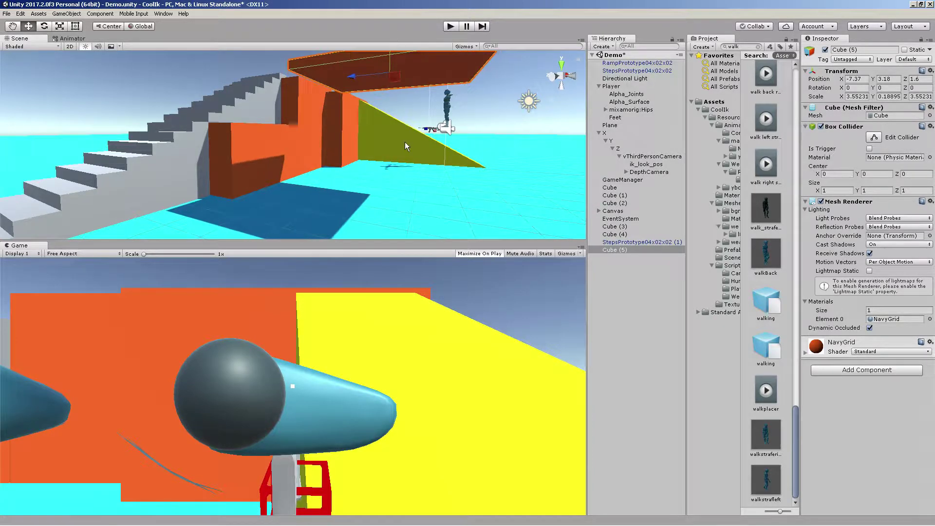
Step: Raise the slab above the floor as an overhead beam and start the game
alt+drag(405, 142, 288, 101)
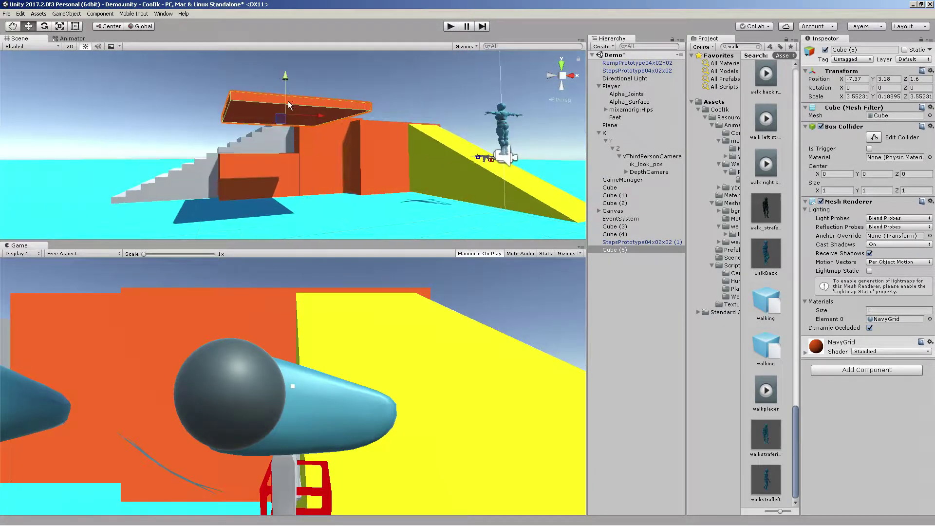
drag(253, 147, 253, 128)
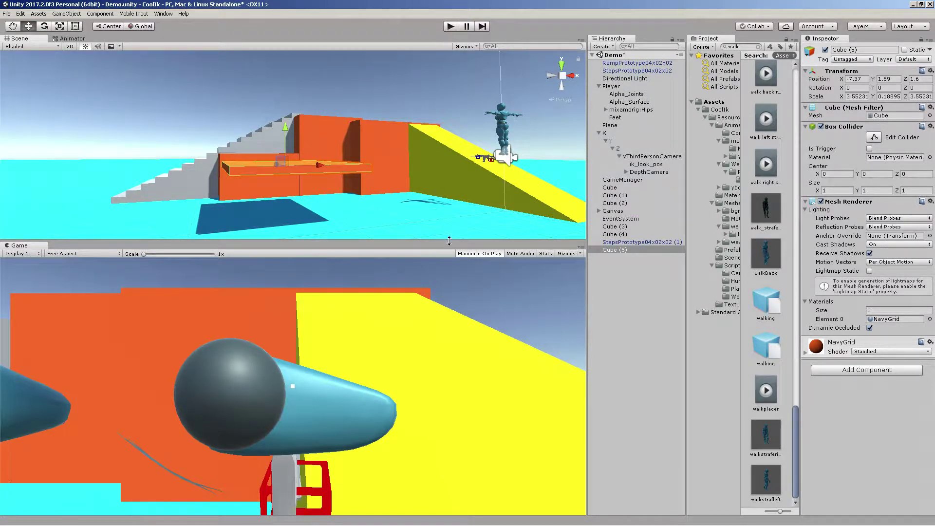
click(451, 27)
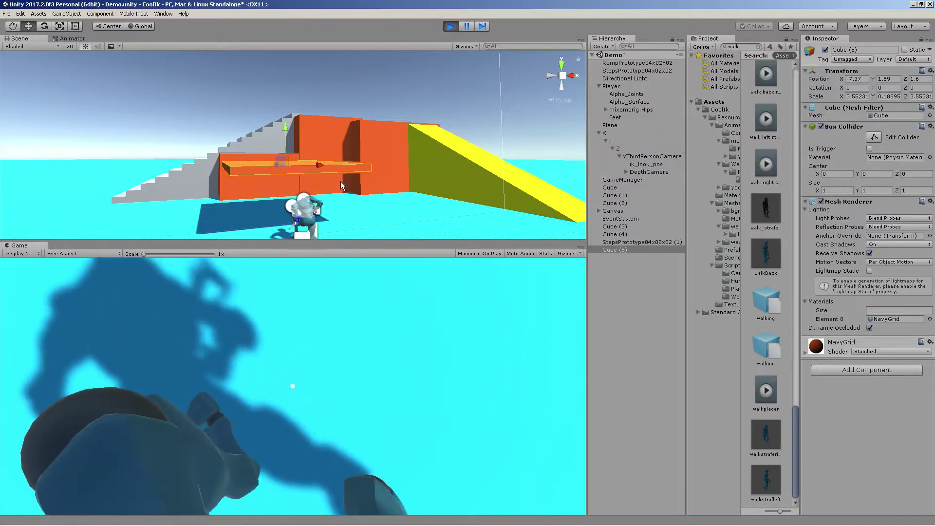
Step: Raise the Cube (5) beam to Y 1.83 and select and frame the Player from the Hierarchy
alt+drag(341, 181, 451, 183)
drag(335, 123, 333, 121)
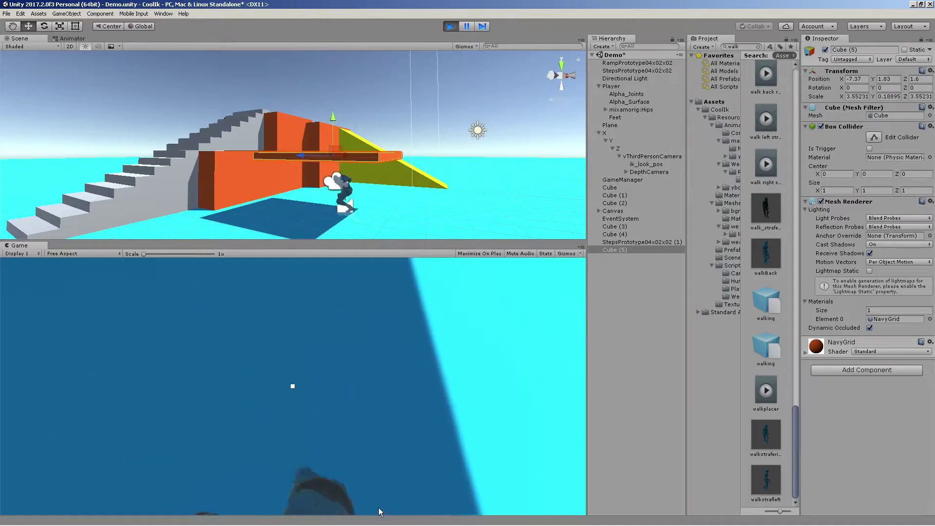
mouse_move(353, 522)
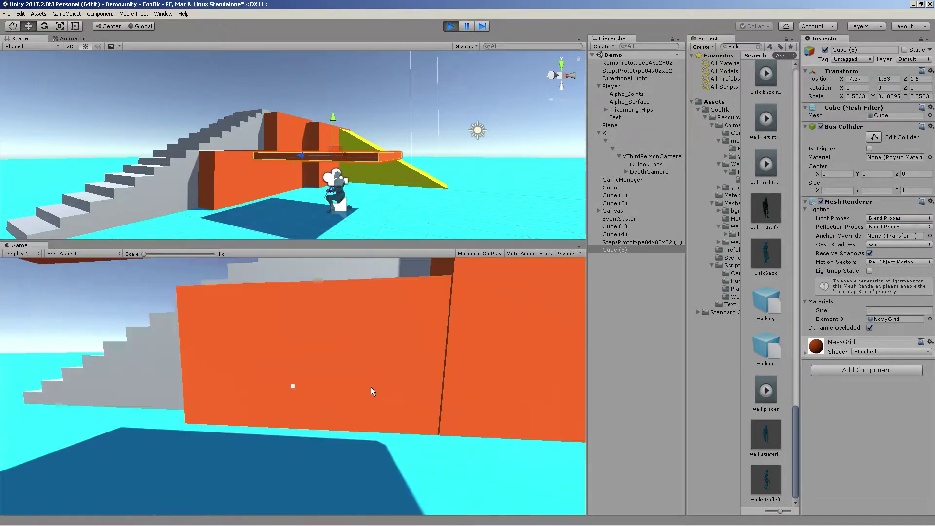
double_click(614, 90)
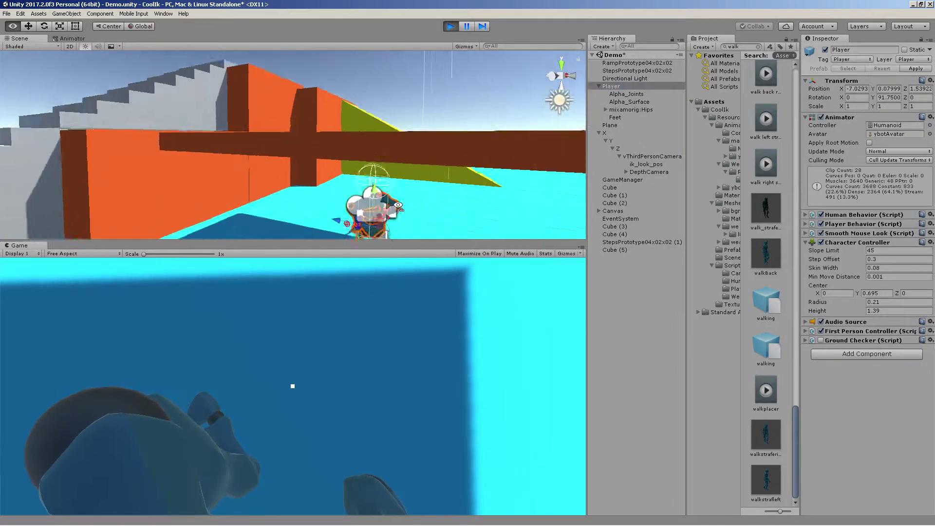
alt+drag(400, 229, 432, 205)
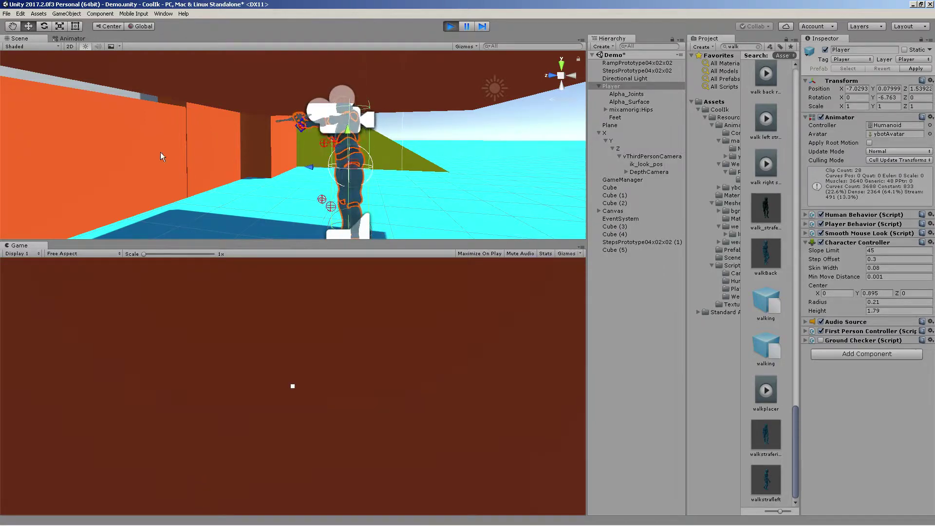
Step: Crouch-walk the character under the beam, stand back up, and turn around
key(c)
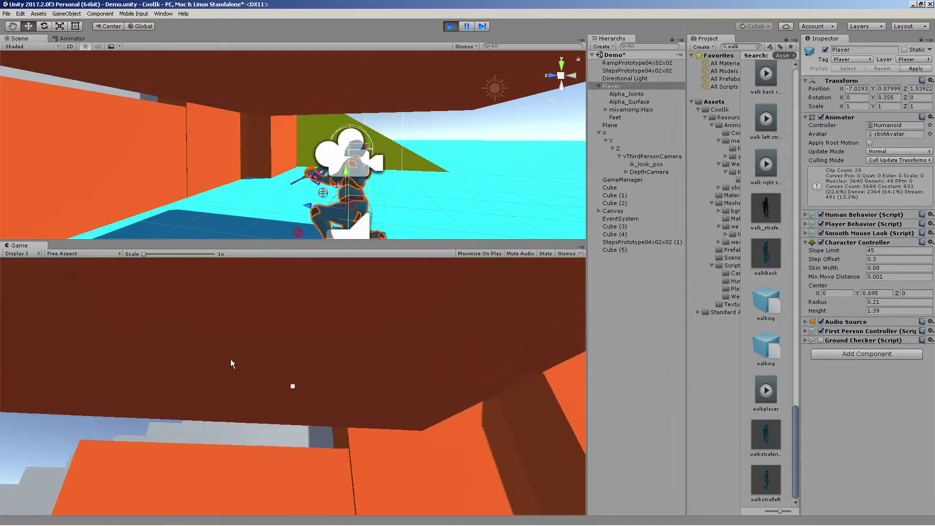
key(w)
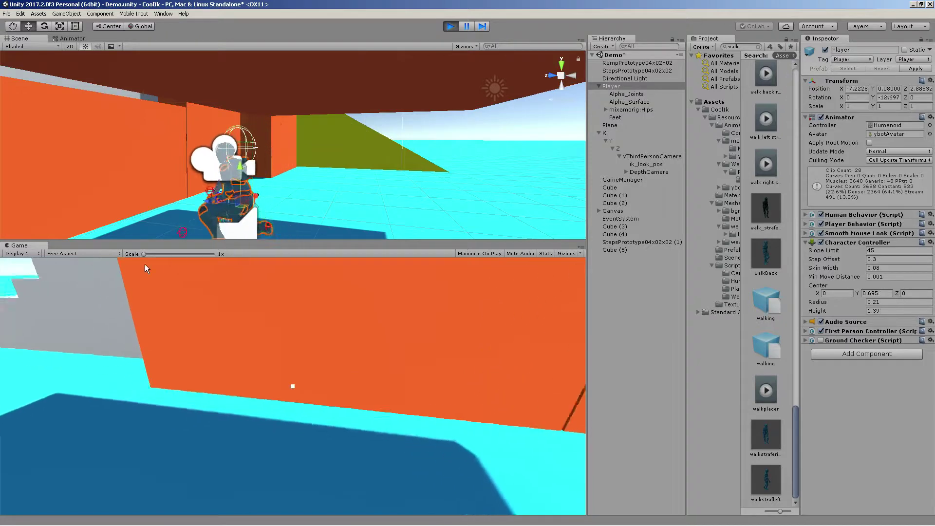
key(w)
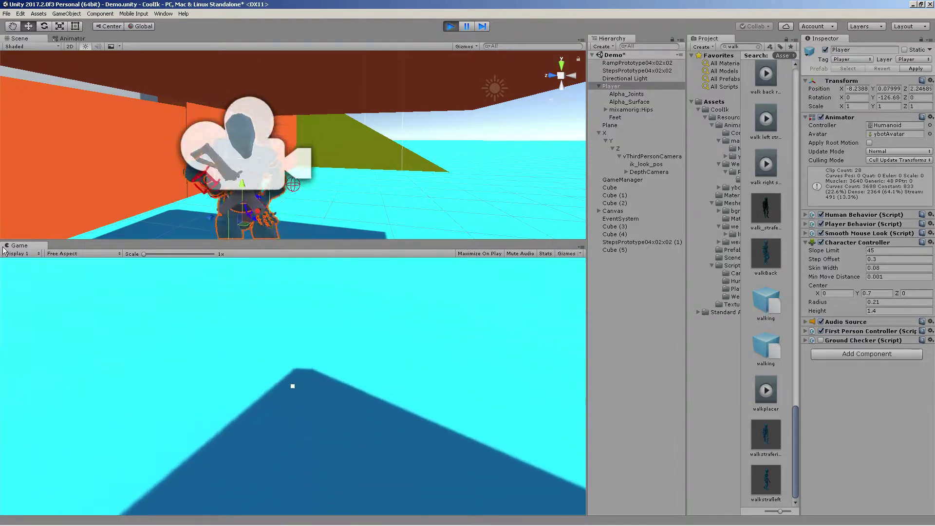
key(w)
key(c)
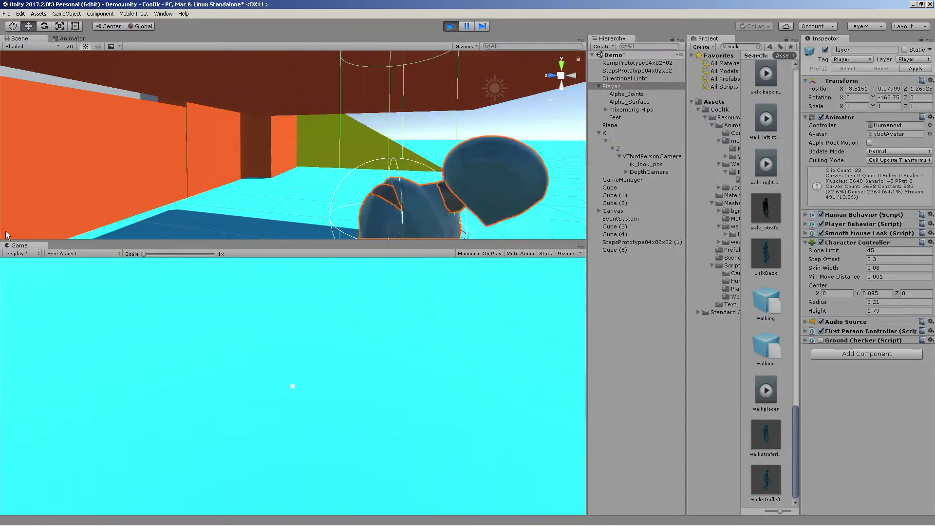
key(w)
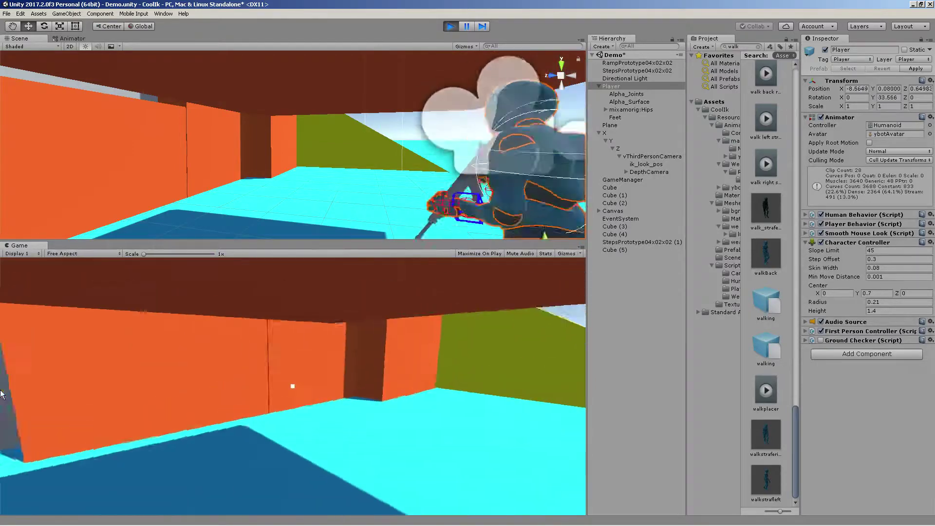
key(w)
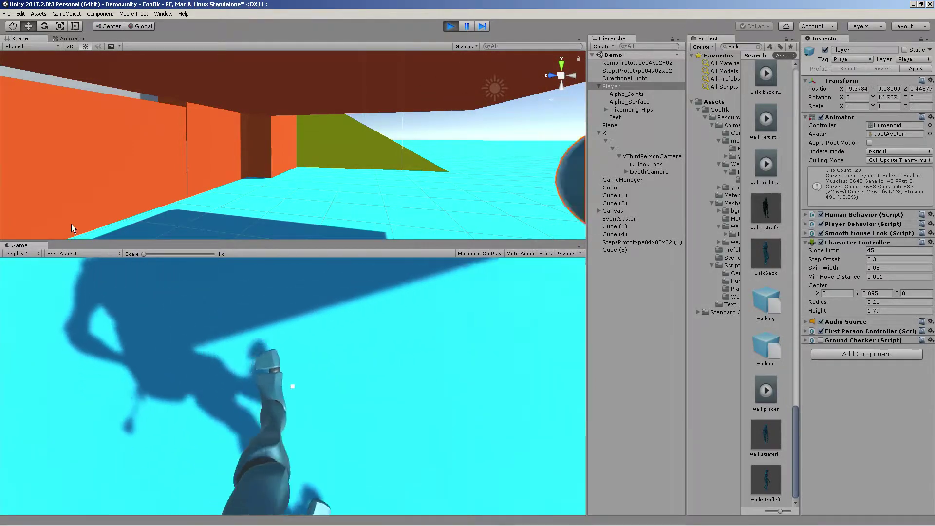
key(w)
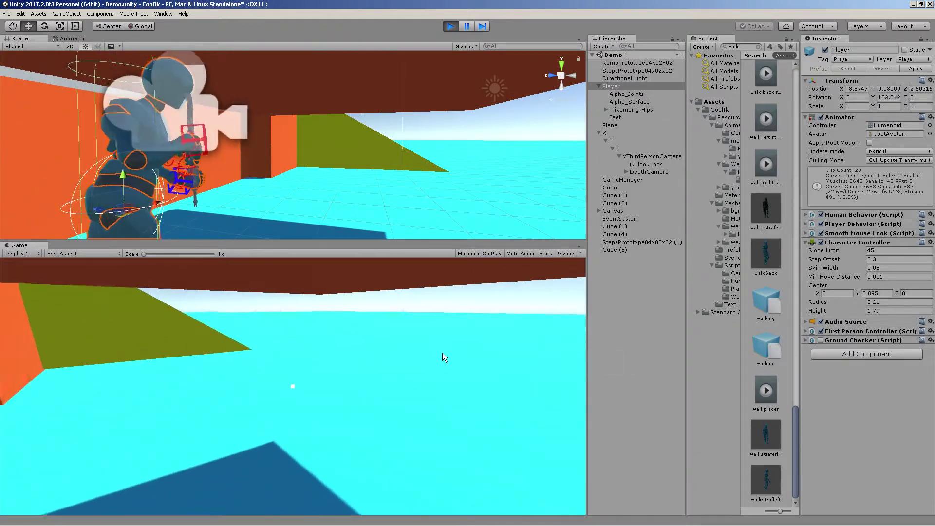
Step: Walk toward the grey stairs while swapping between the silver and dark rifles with keys 1 and 2
key(s)
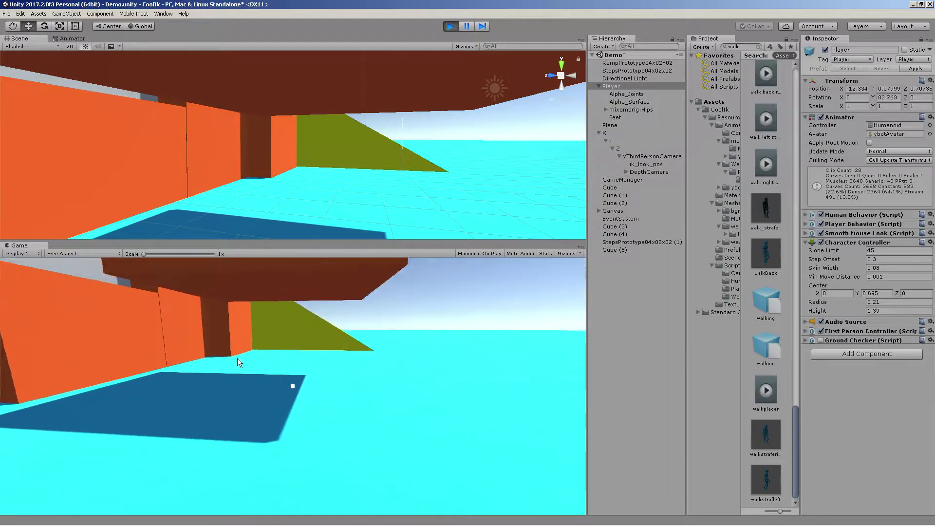
key(w)
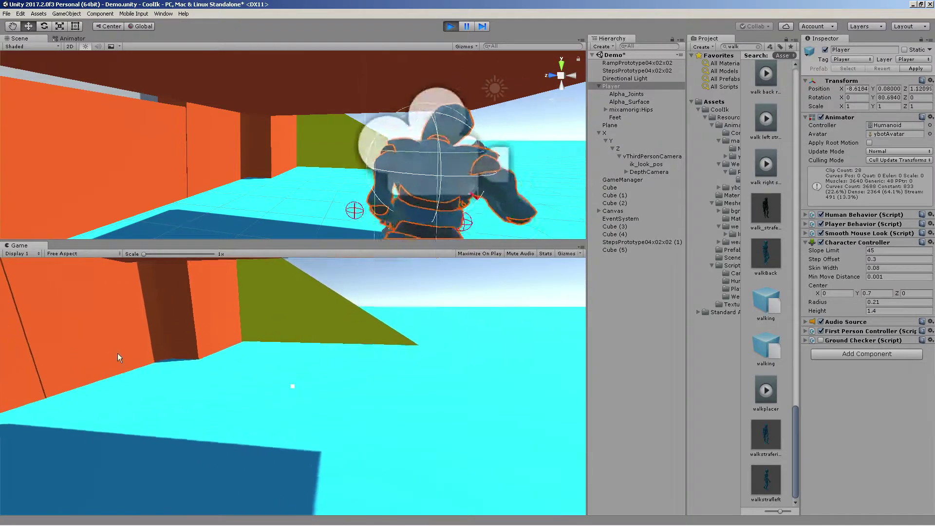
key(w)
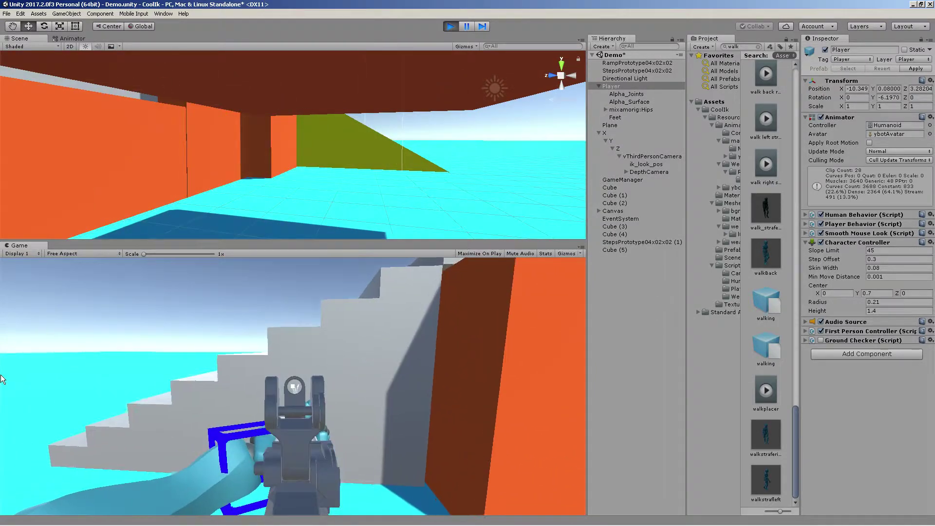
key(2)
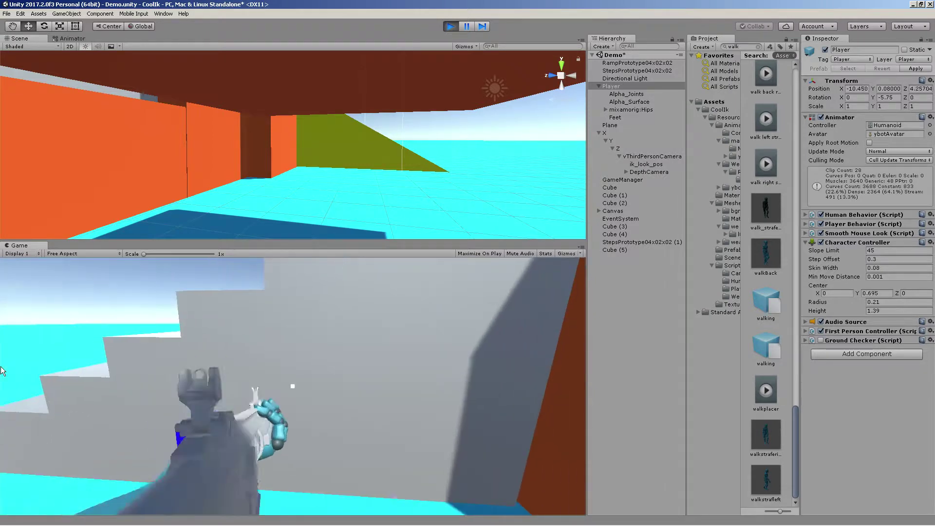
key(s)
key(1)
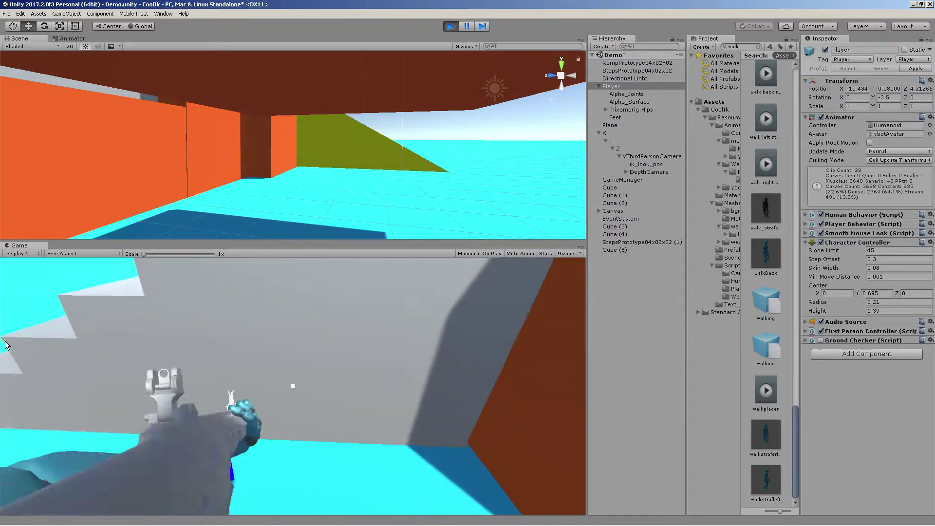
key(w)
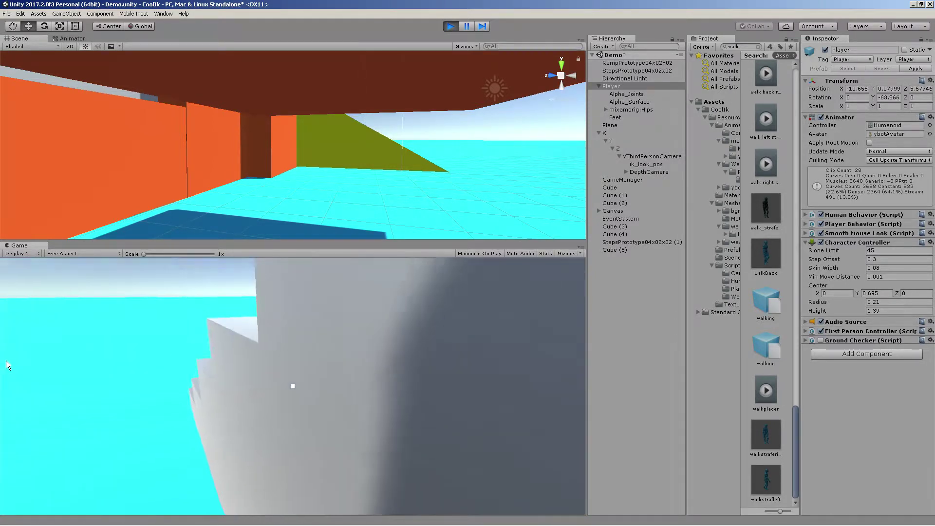
key(2)
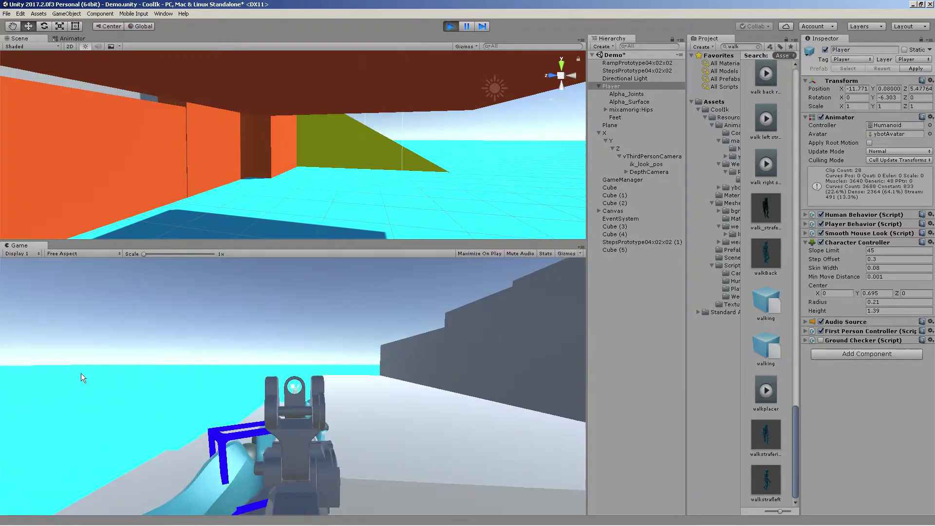
key(s)
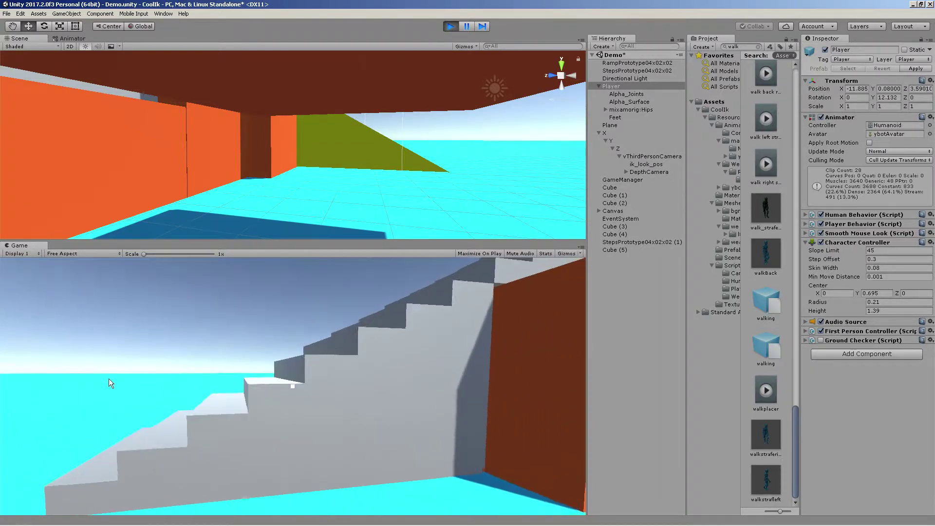
key(d)
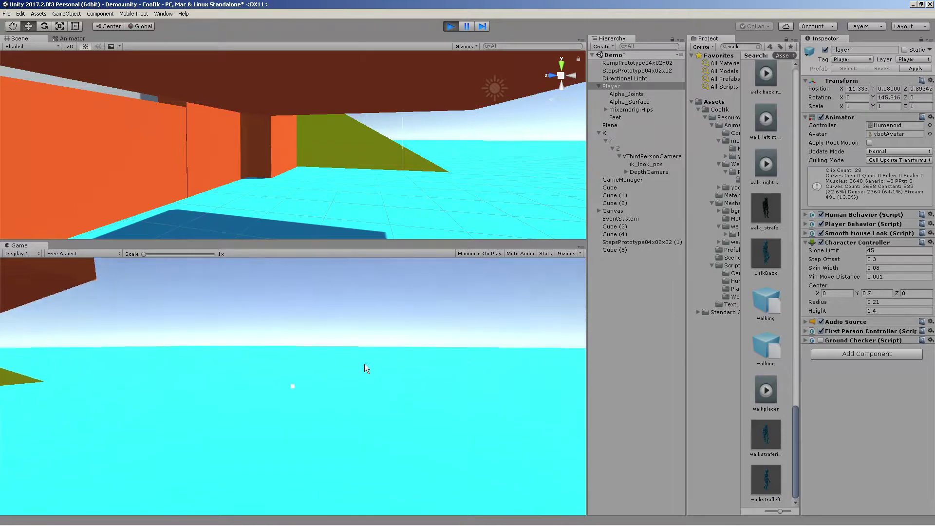
Step: Walk over to the yellow ramp and aim up at it
key(w)
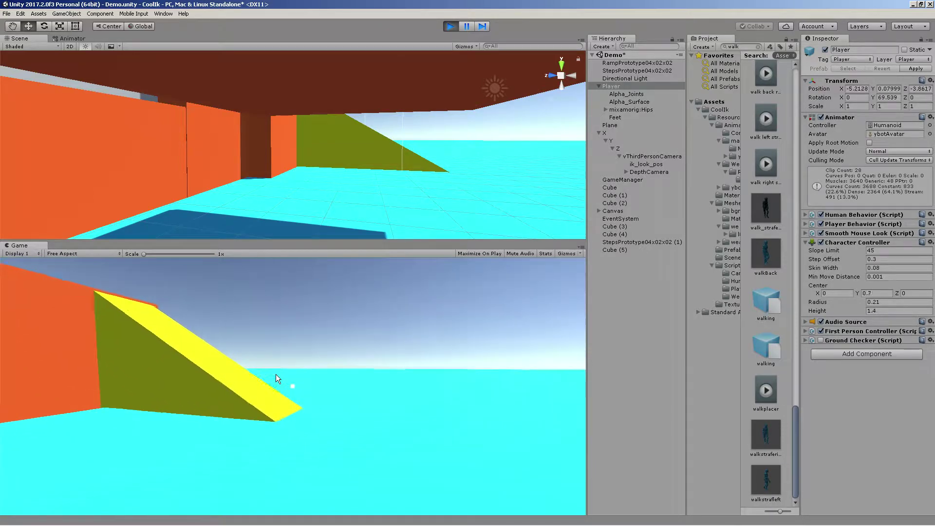
key(w)
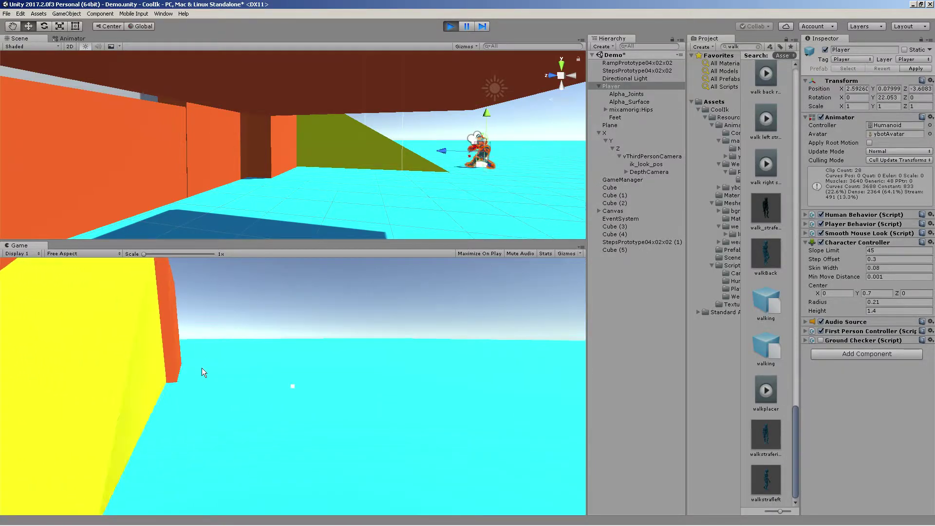
key(w)
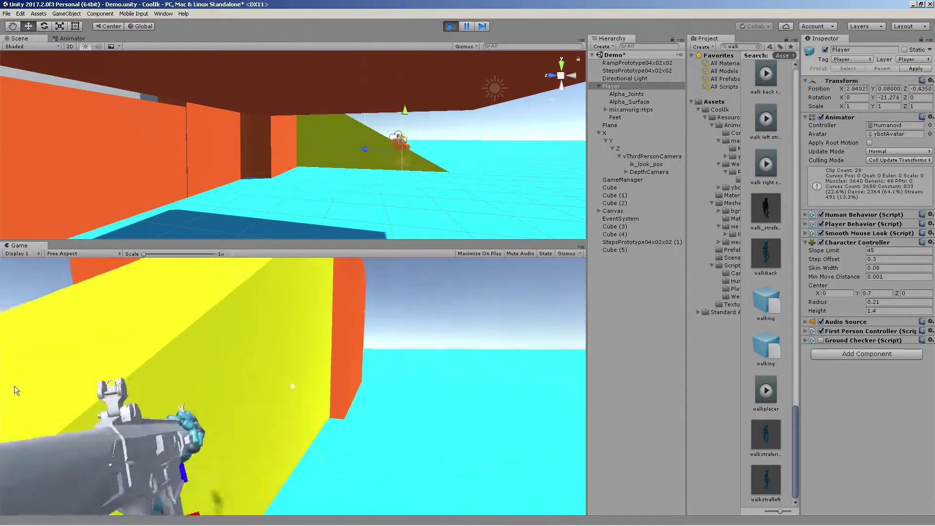
key(w)
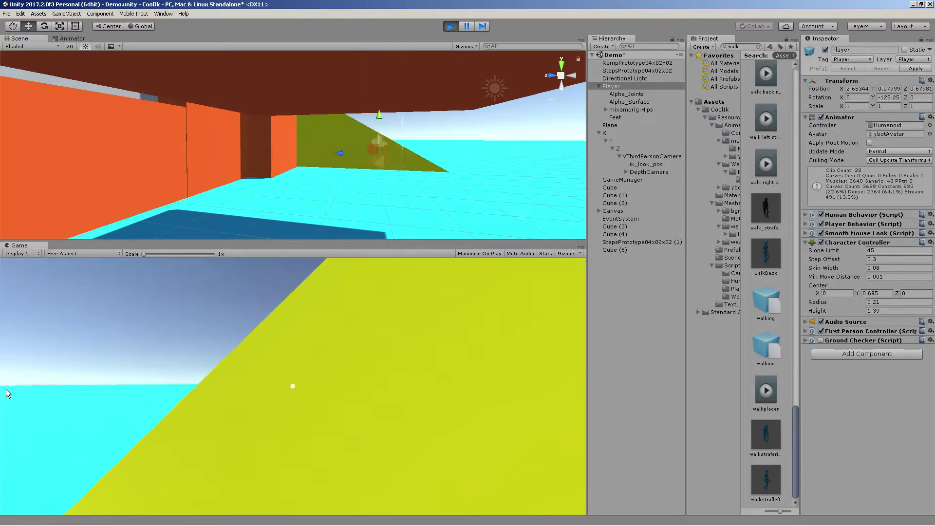
key(w)
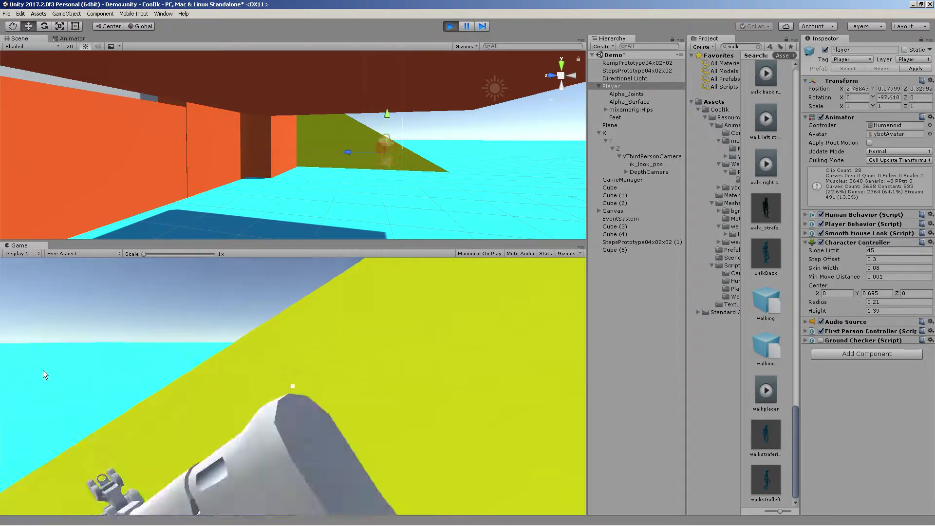
key(s)
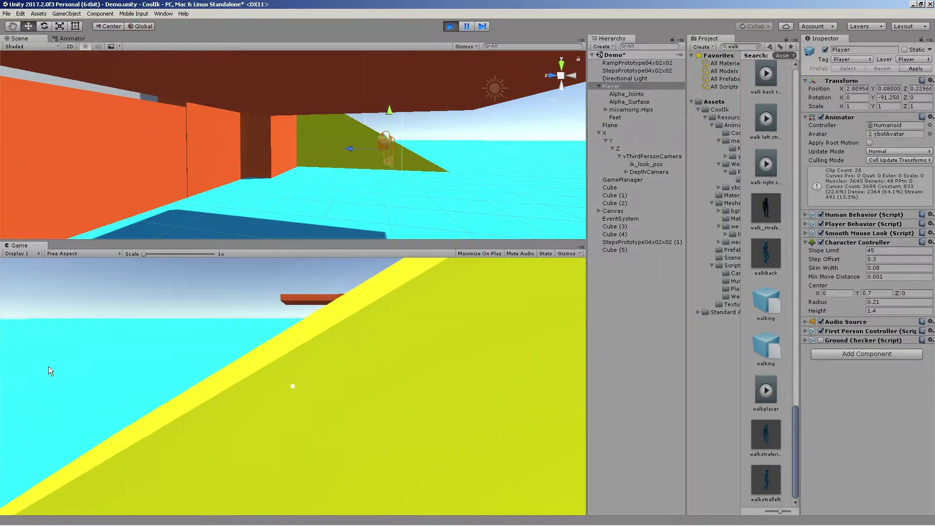
key(w)
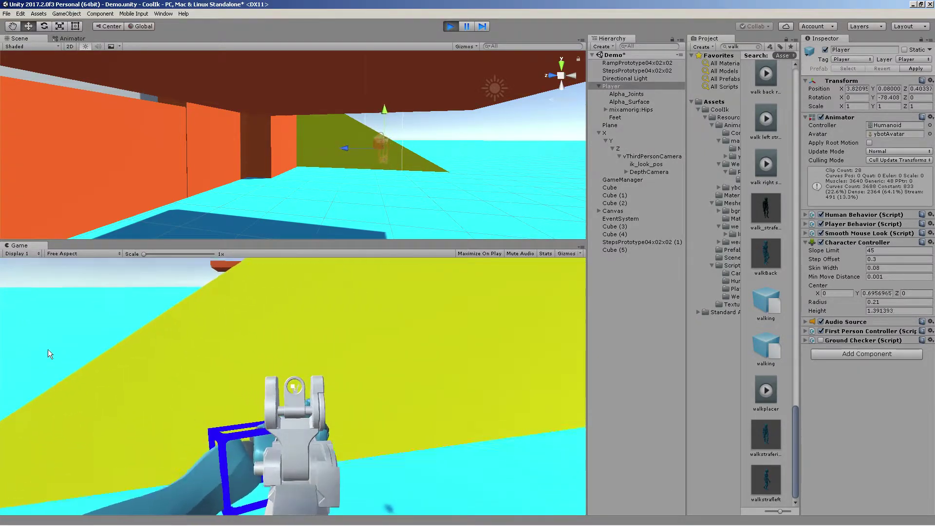
key(a)
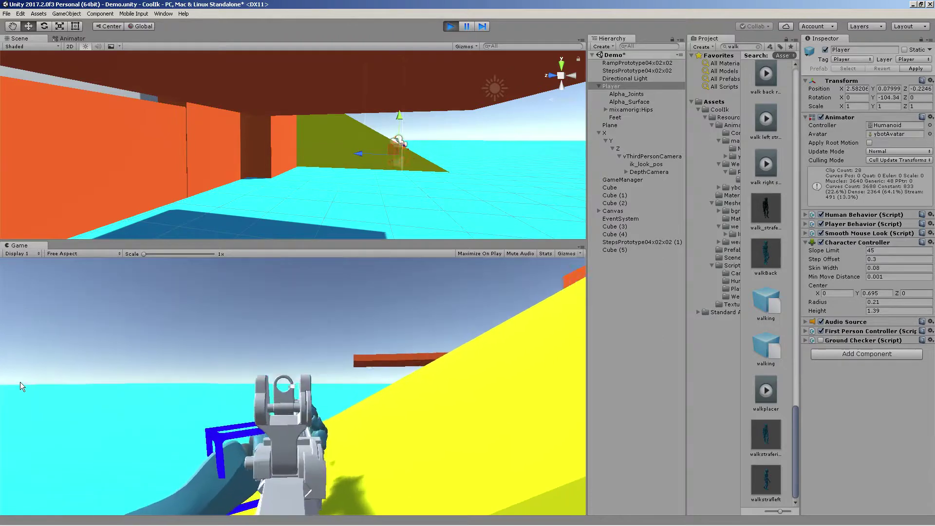
Step: Fire several shots into the yellow ramp, strafing sideways between bursts
click(32, 379)
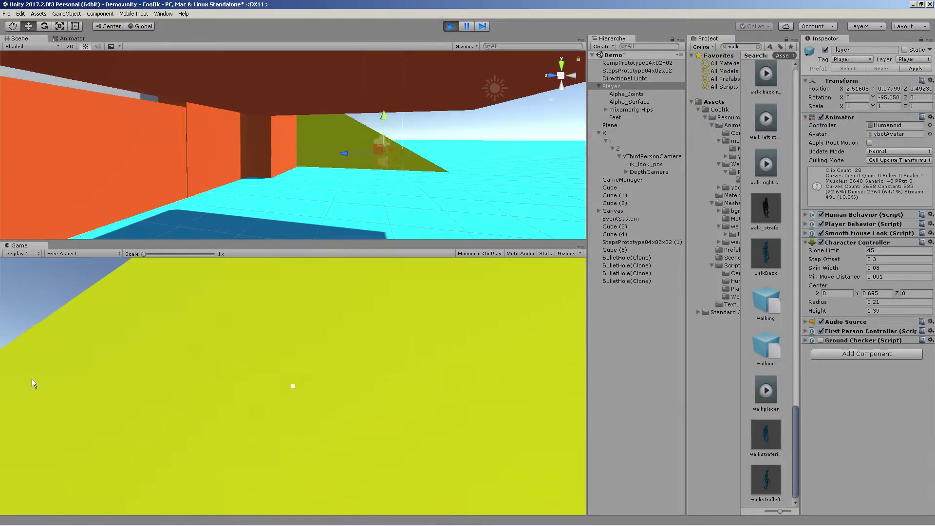
click(31, 378)
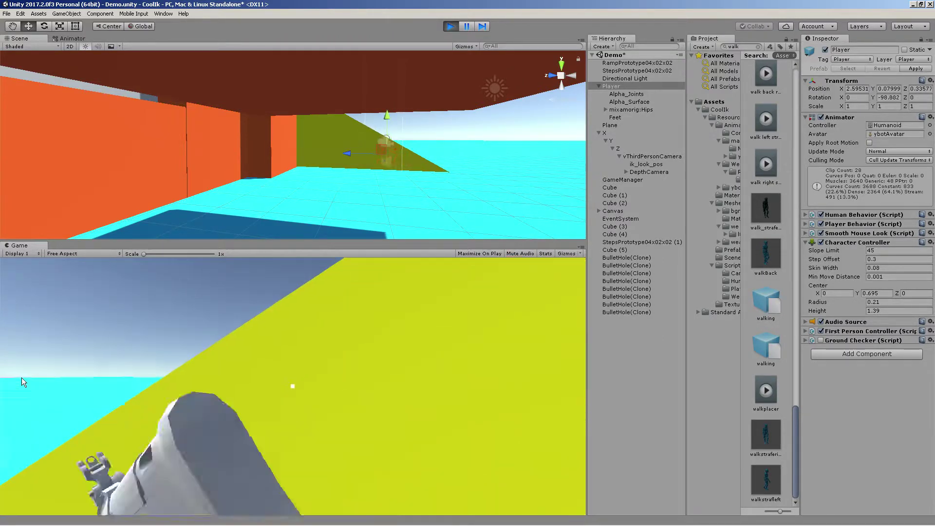
key(d)
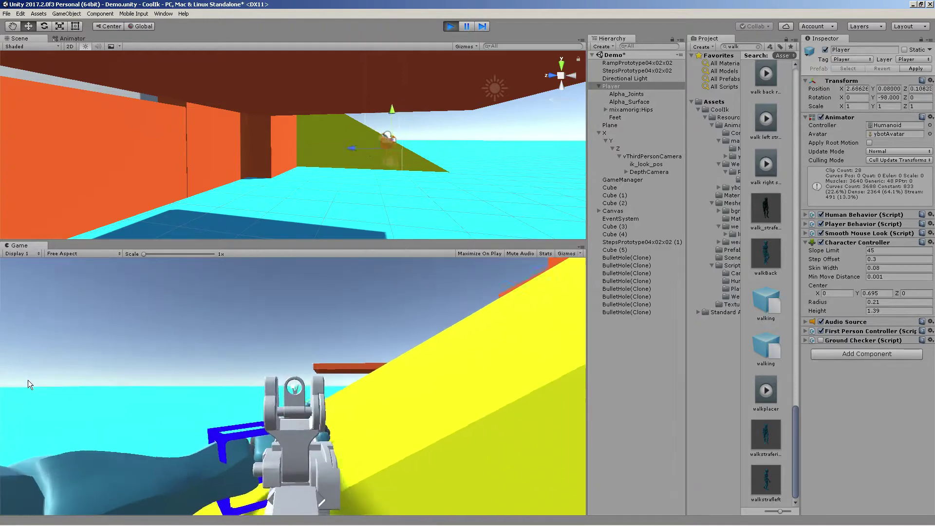
click(29, 380)
Step: Walk up the yellow ramp onto the orange platform, then orbit the Scene view behind the Player
key(a)
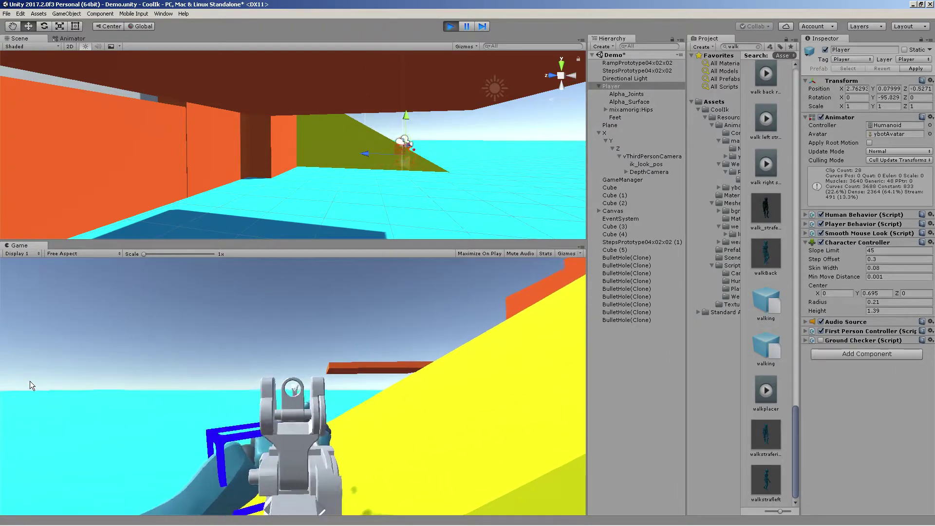
key(a)
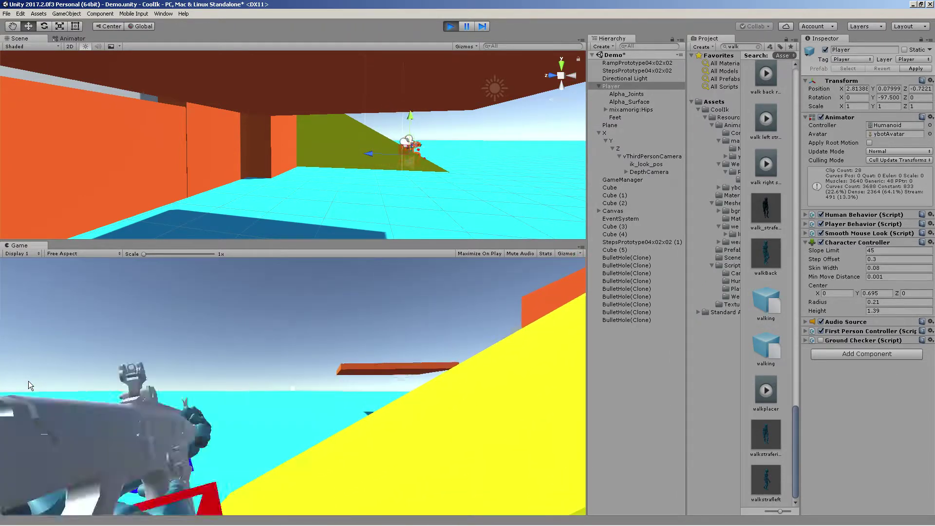
key(w)
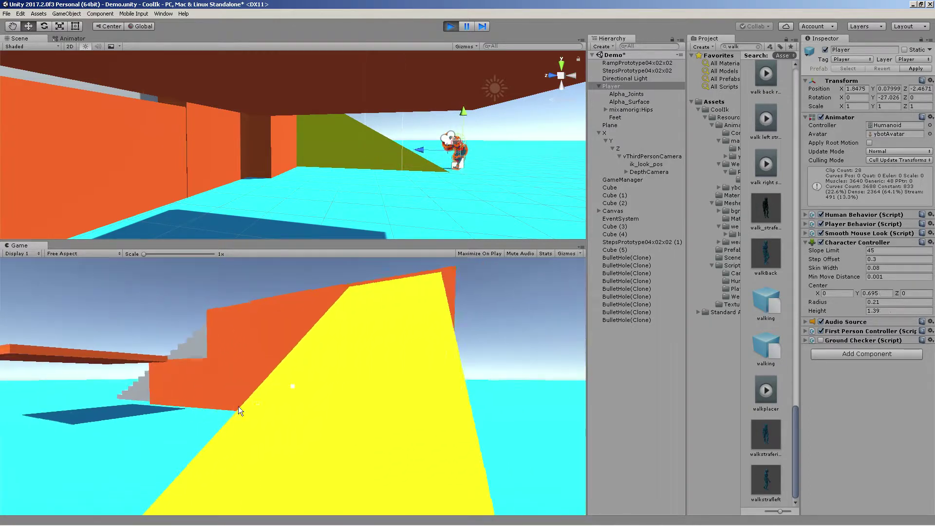
key(w)
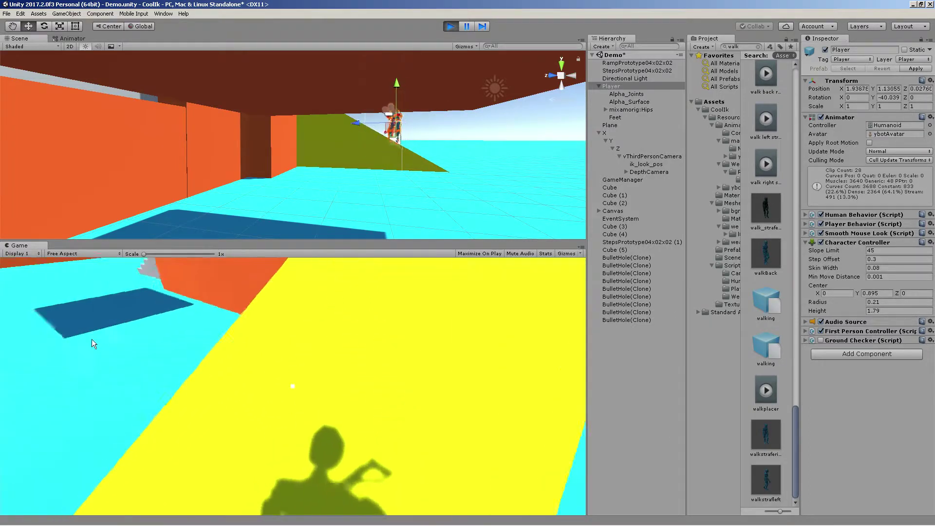
key(w)
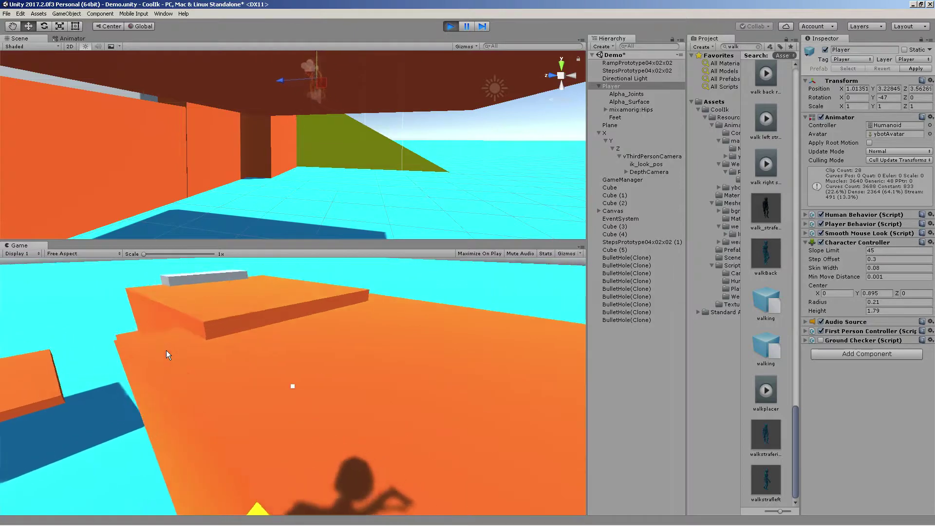
key(w)
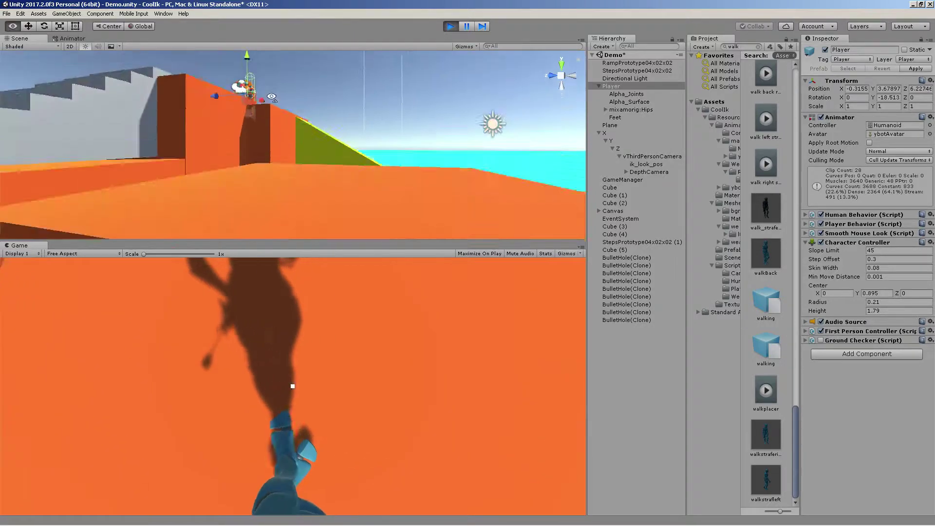
alt+drag(229, 156, 556, 163)
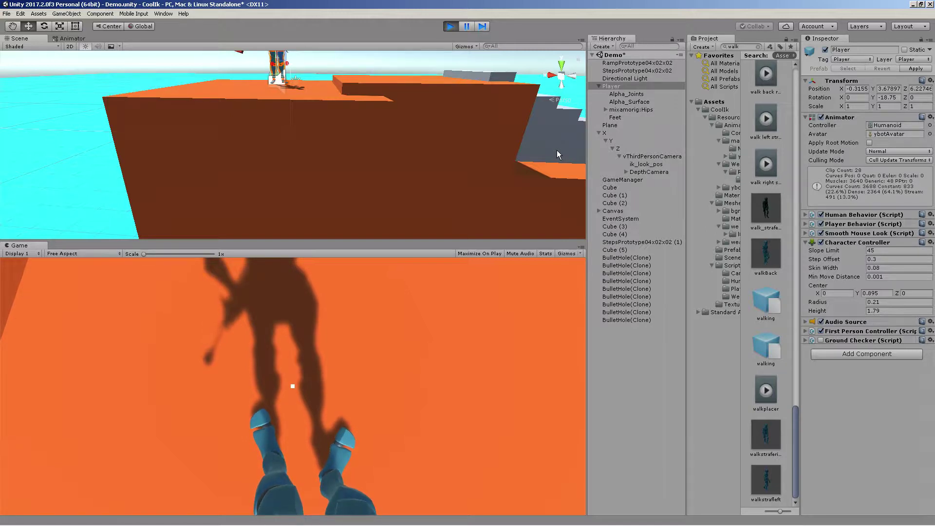
alt+drag(576, 172, 429, 144)
Step: Refocus the Game view and fire bursts into the orange floor and raised platform
click(406, 269)
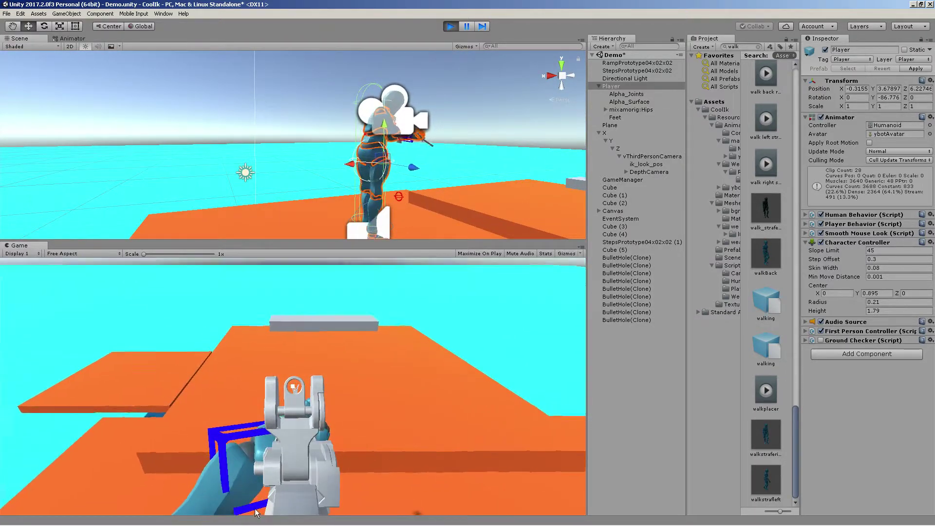
key(Escape)
mouse_move(251, 510)
mouse_down()
mouse_move(249, 484)
mouse_move(258, 501)
mouse_move(410, 429)
mouse_up()
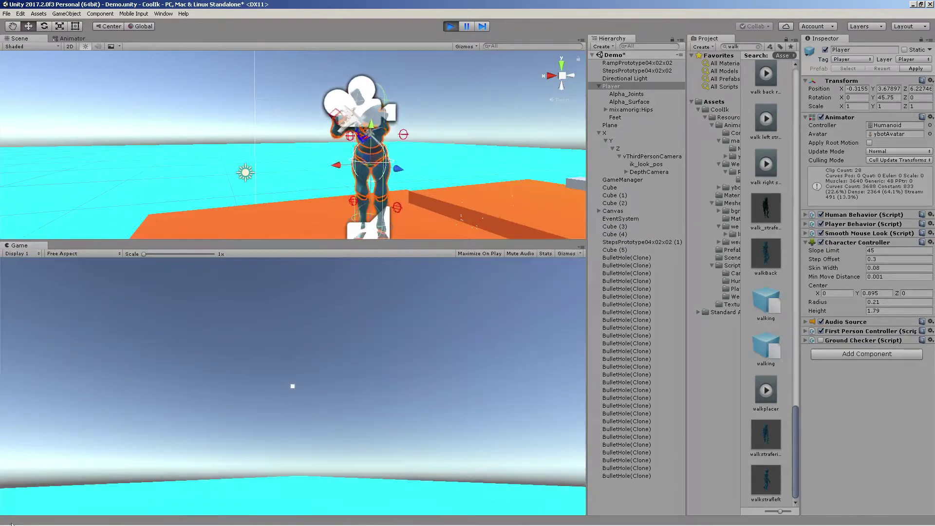
click(476, 333)
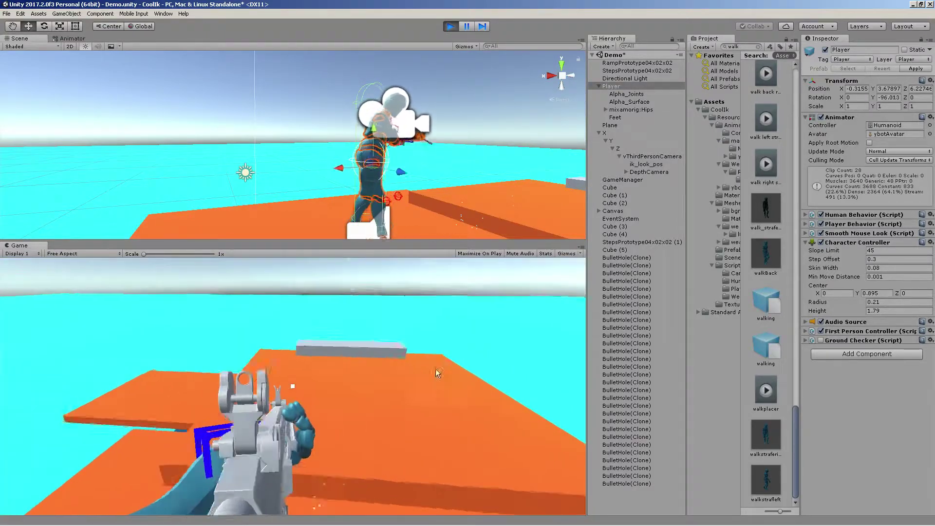
click(440, 368)
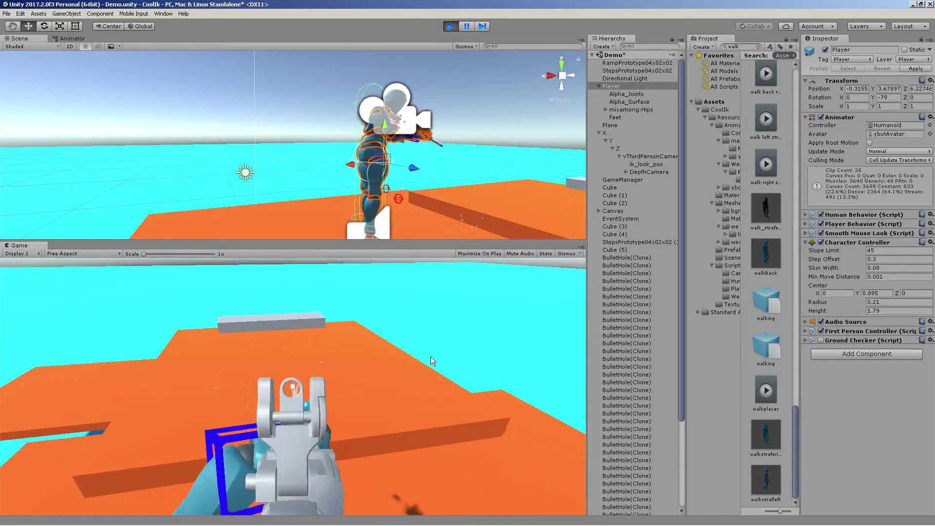
Step: Crouch and walk the character toward the grey block, stepping up onto it
key(w)
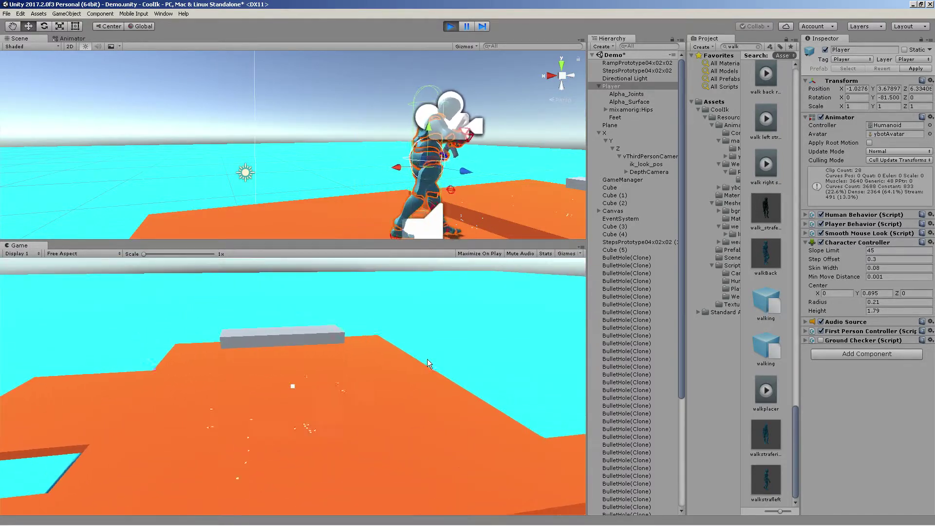
key(c)
key(w)
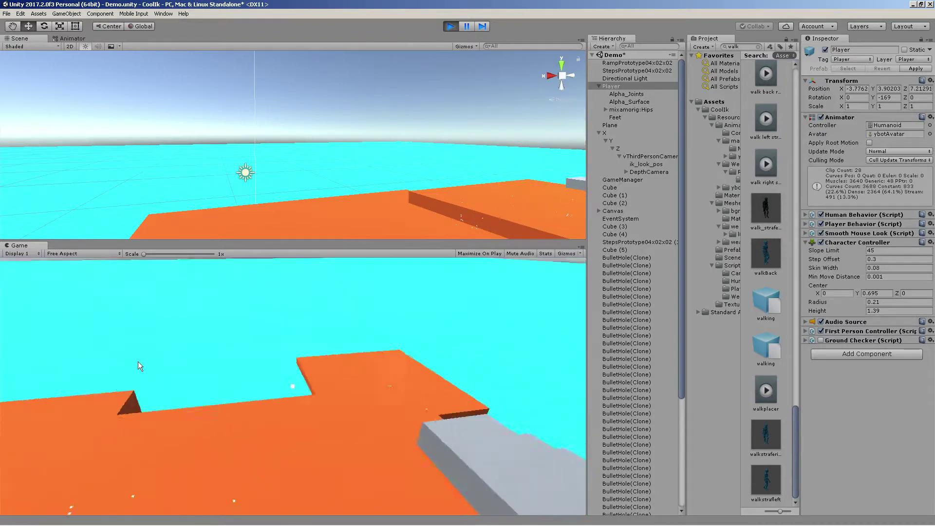
key(w)
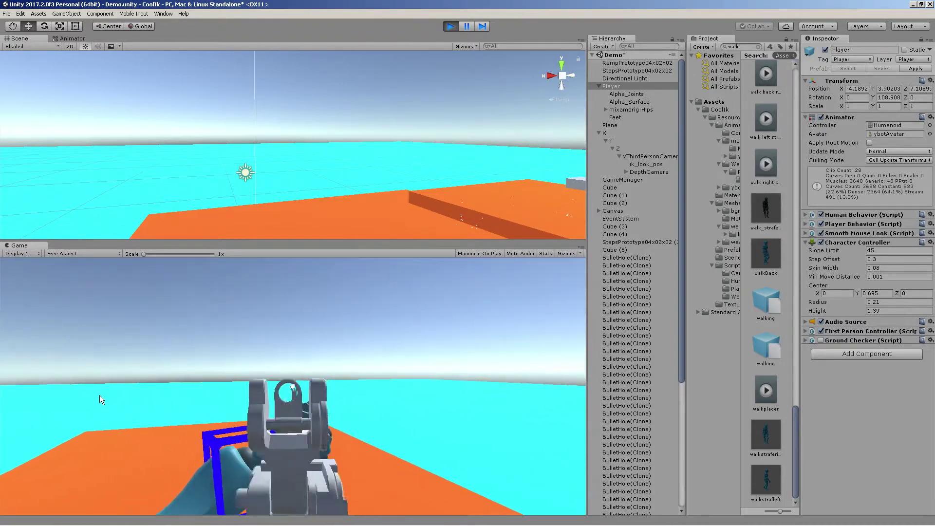
key(w)
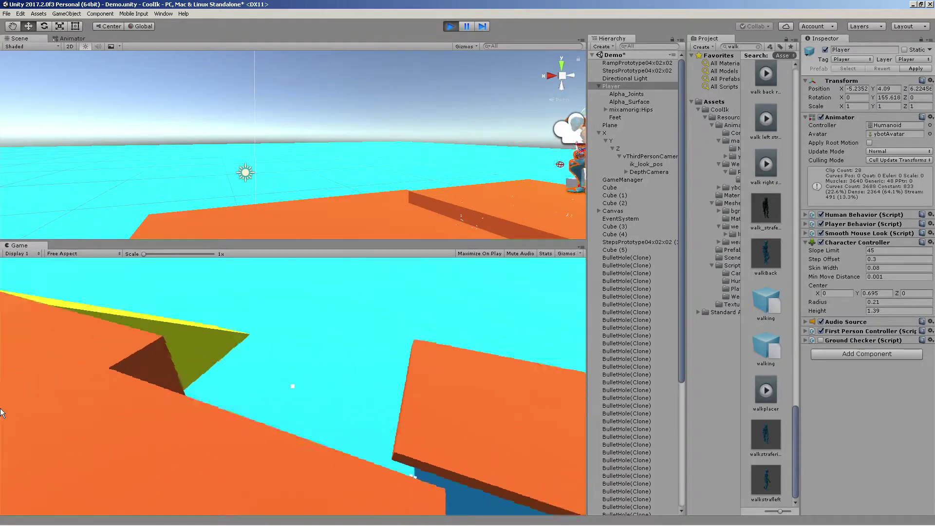
Step: Walk off the grey block, stand up, and cross the yellow ramp back onto the platform
key(w)
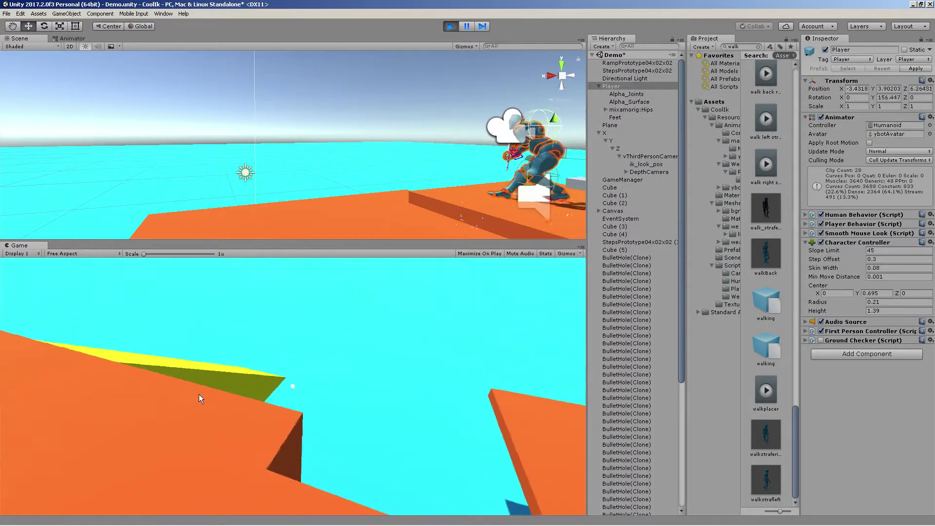
key(w)
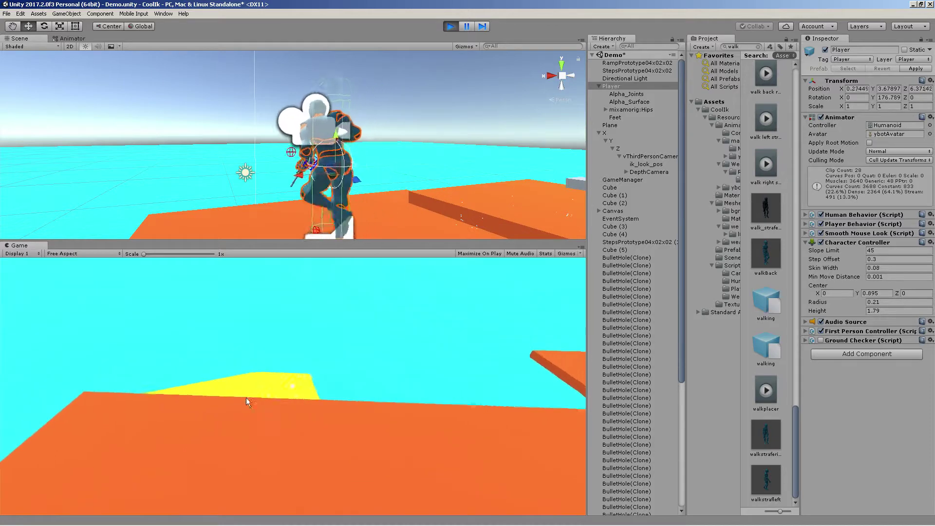
key(w)
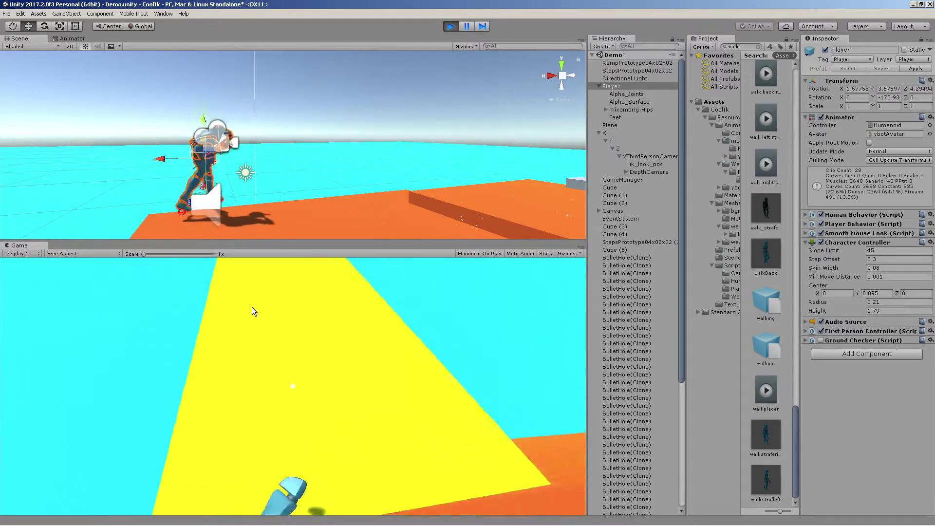
key(w)
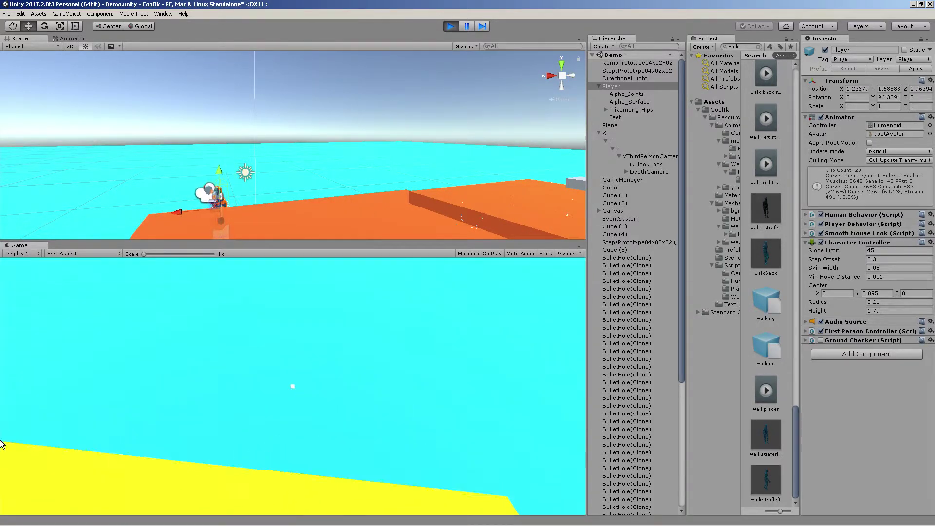
key(w)
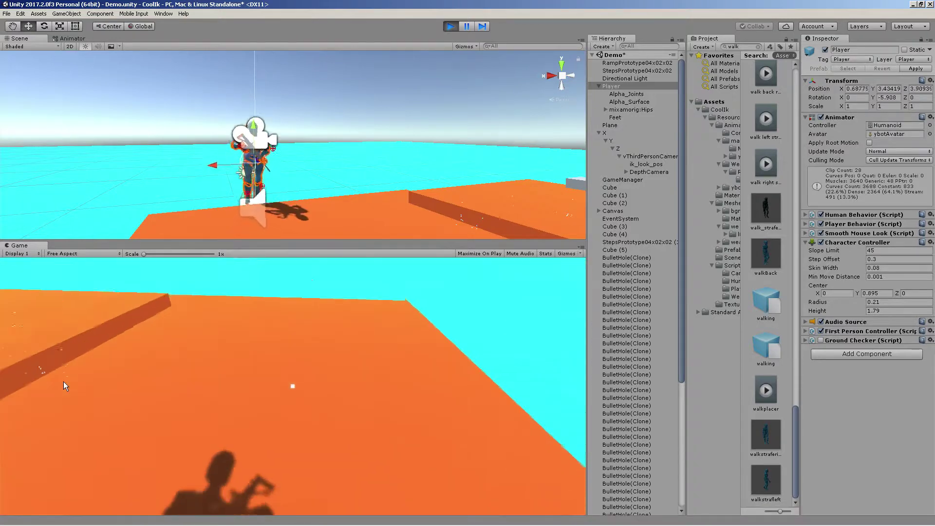
key(w)
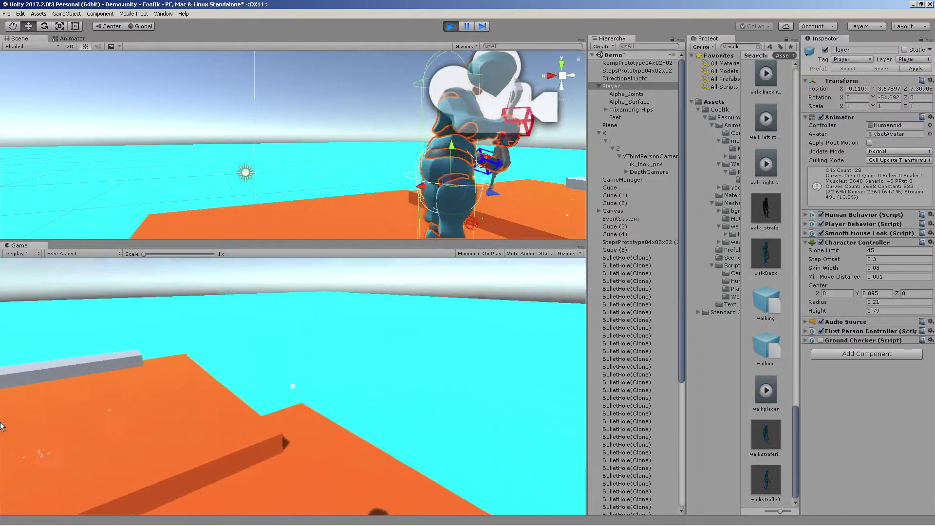
key(w)
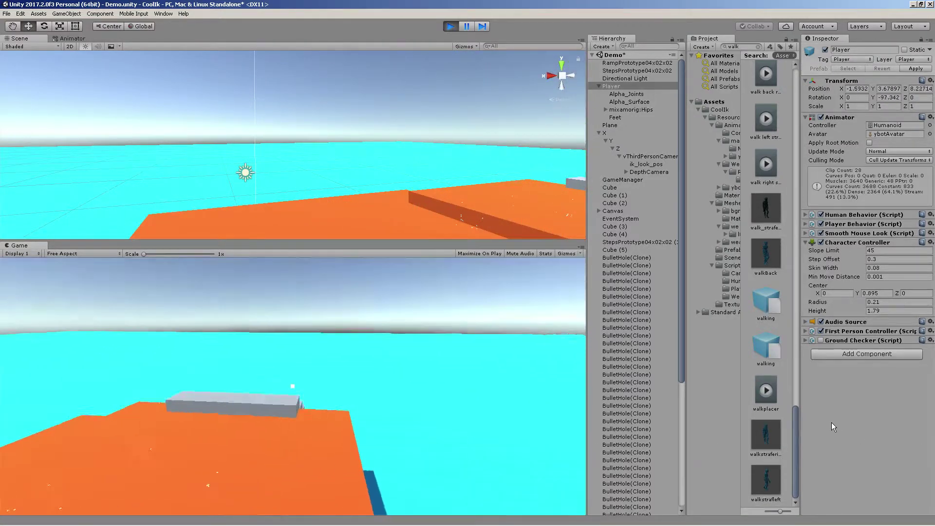
key(w)
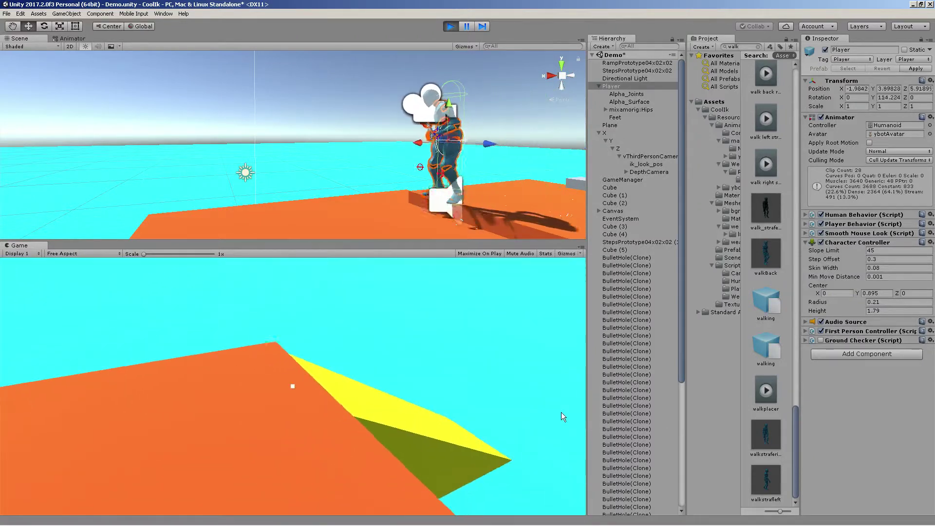
Step: Inspect a BulletHole(Clone), select the Alpha_Joints mesh, then resume walking in the Game view
click(595, 409)
right_click(595, 409)
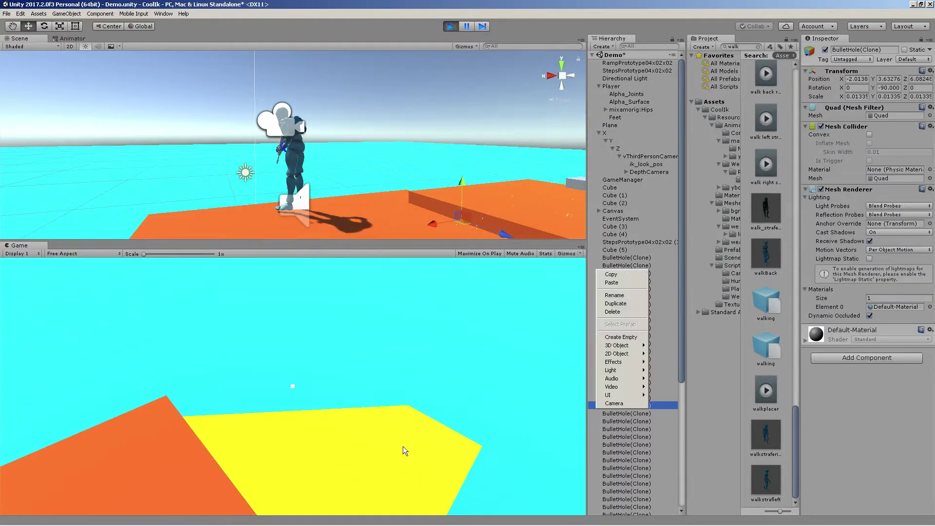
click(291, 179)
click(257, 359)
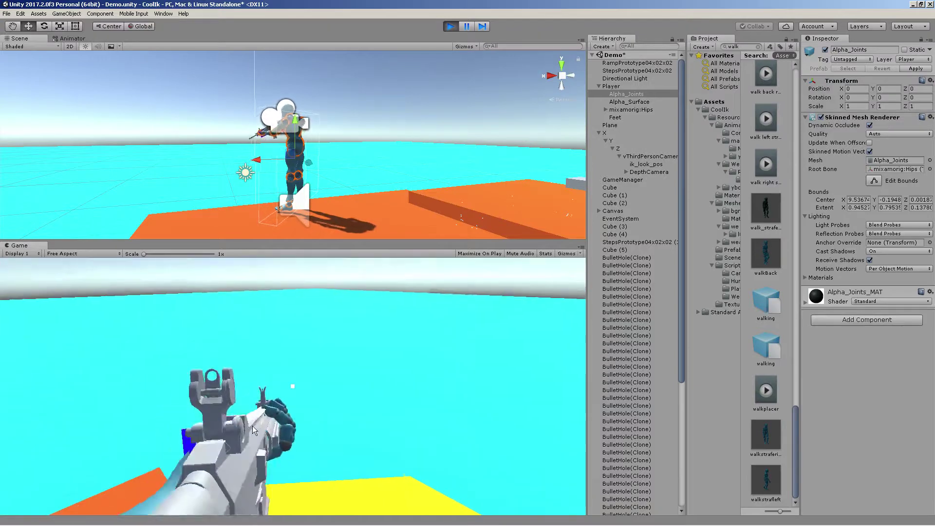
key(w)
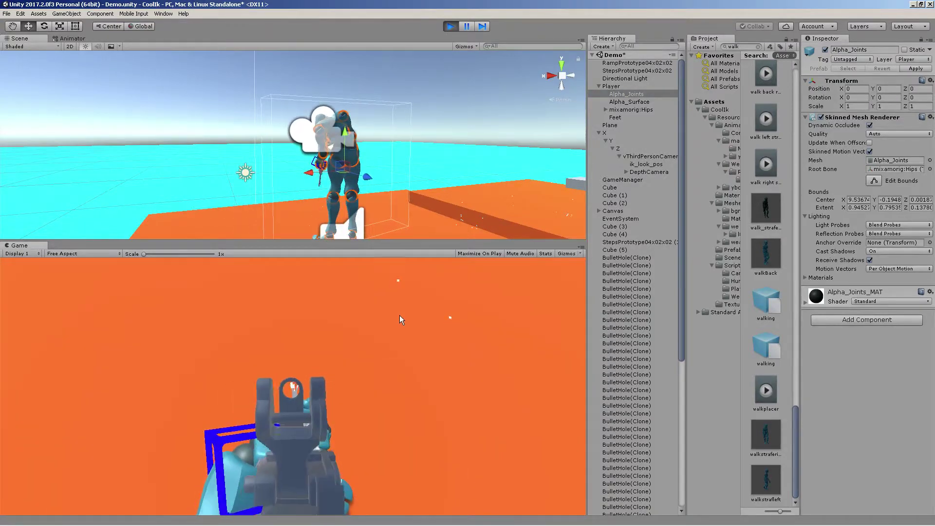
Step: Fire two shots into the orange floor, then orbit the Scene view level with the character
click(397, 322)
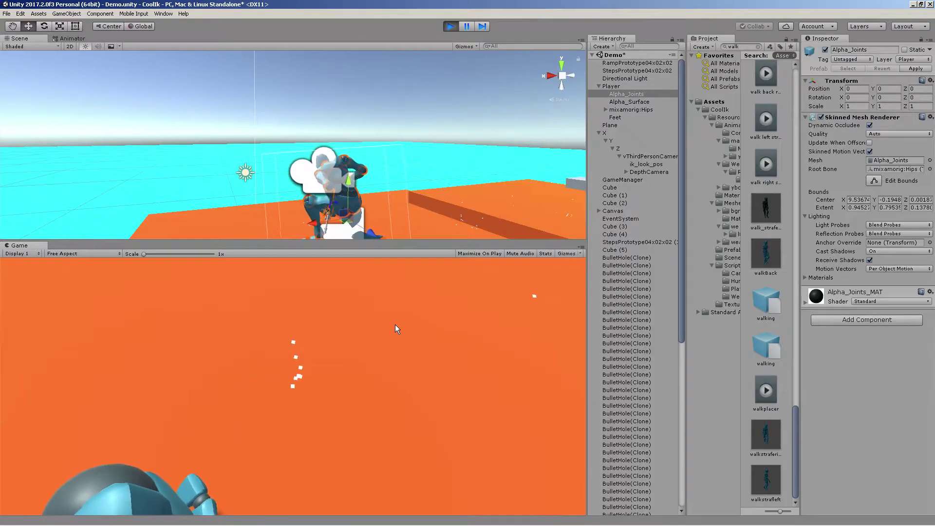
click(384, 336)
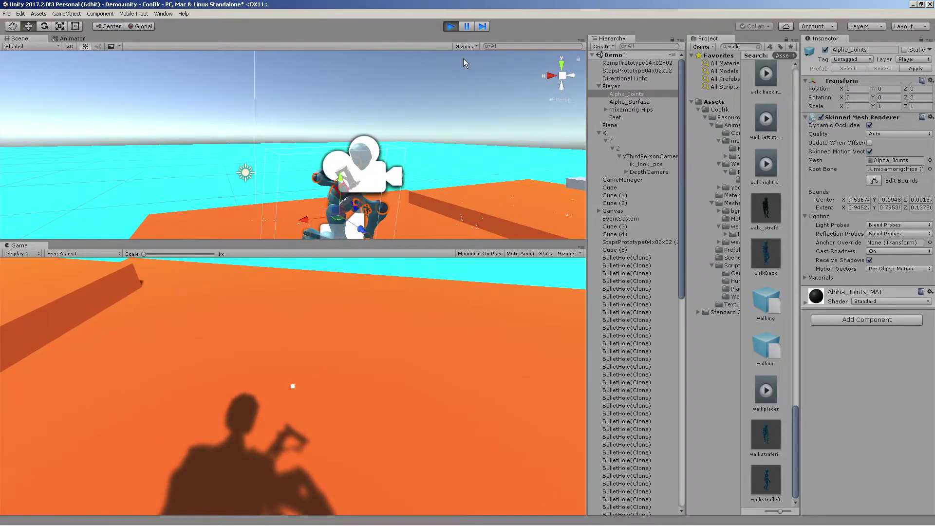
alt+drag(423, 153, 126, 204)
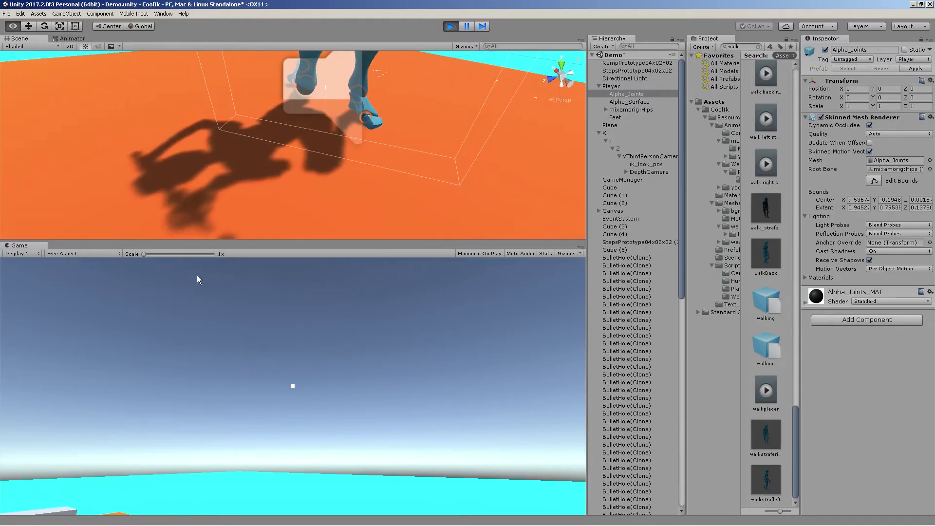
alt+drag(196, 275, 439, 115)
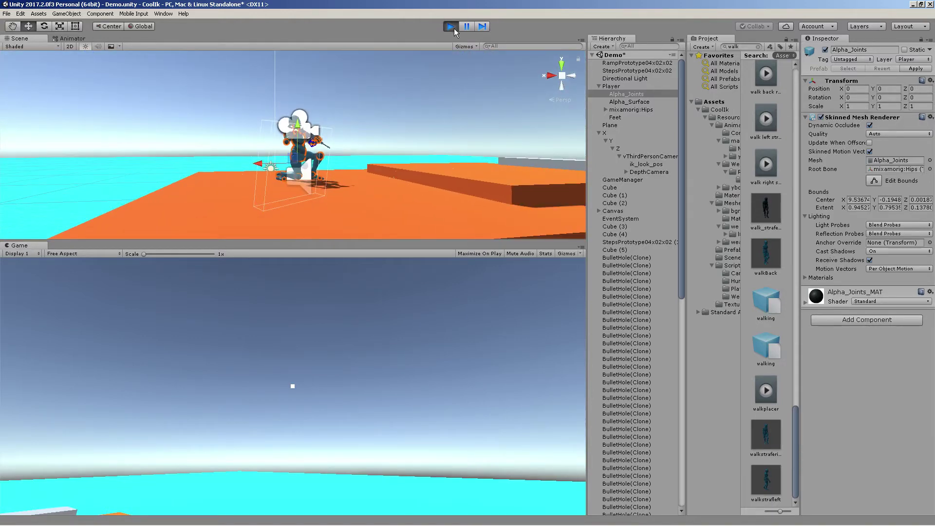